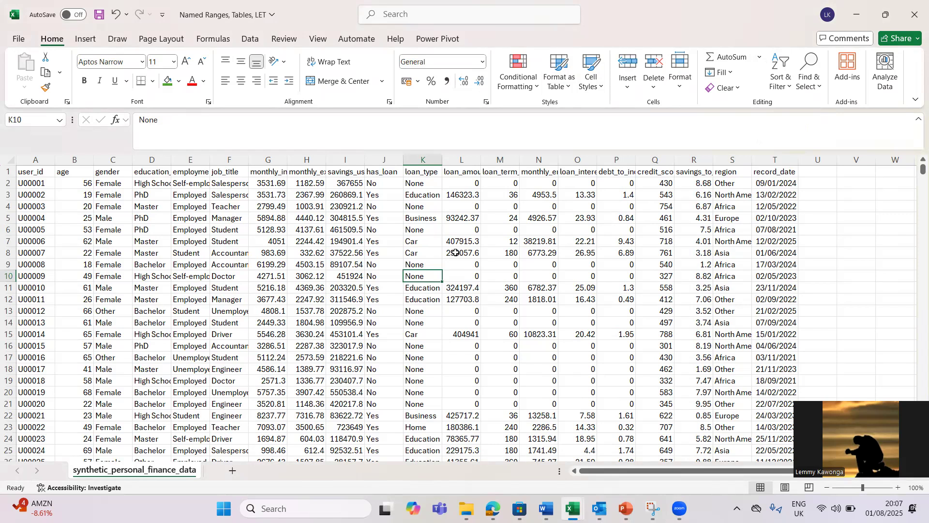
Step: Return to the workbook, select cell G11 in the finance data and press Ctrl+T
left_click(439, 241)
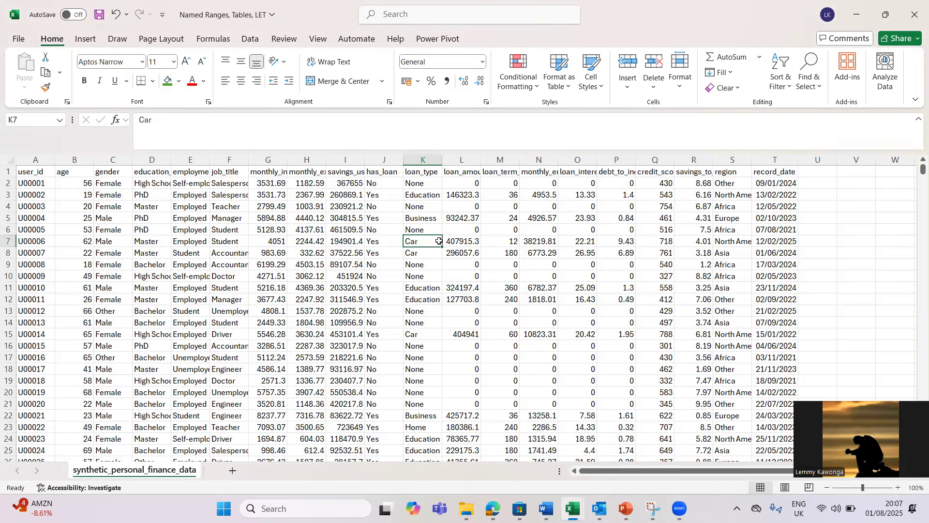
left_click(265, 232)
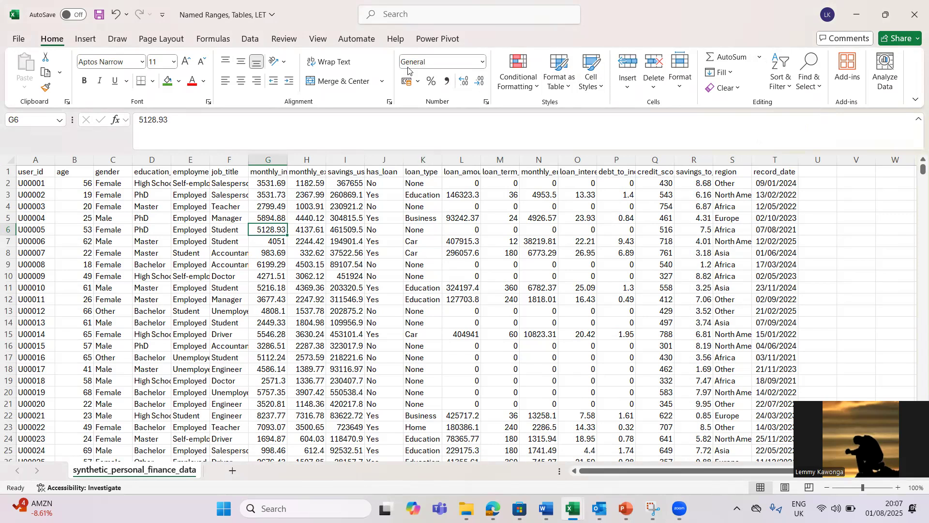
left_click(445, 60)
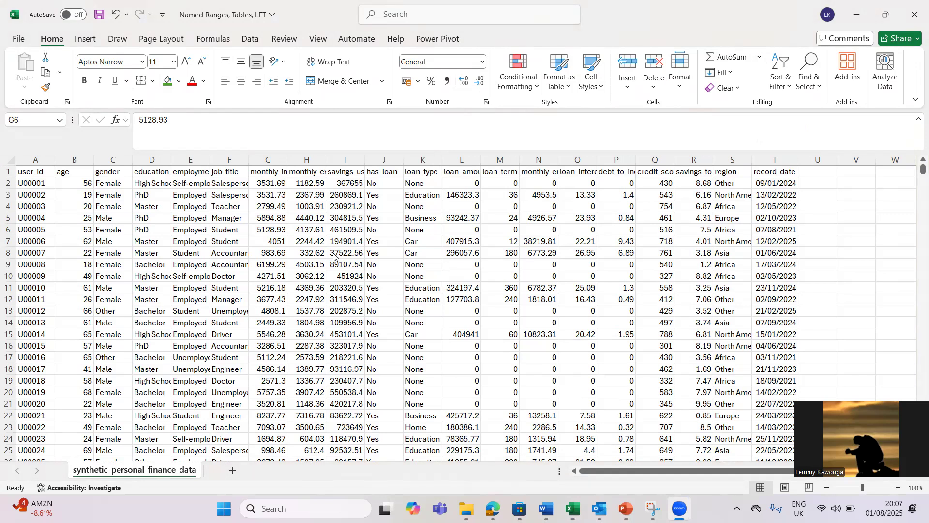
left_click(355, 286)
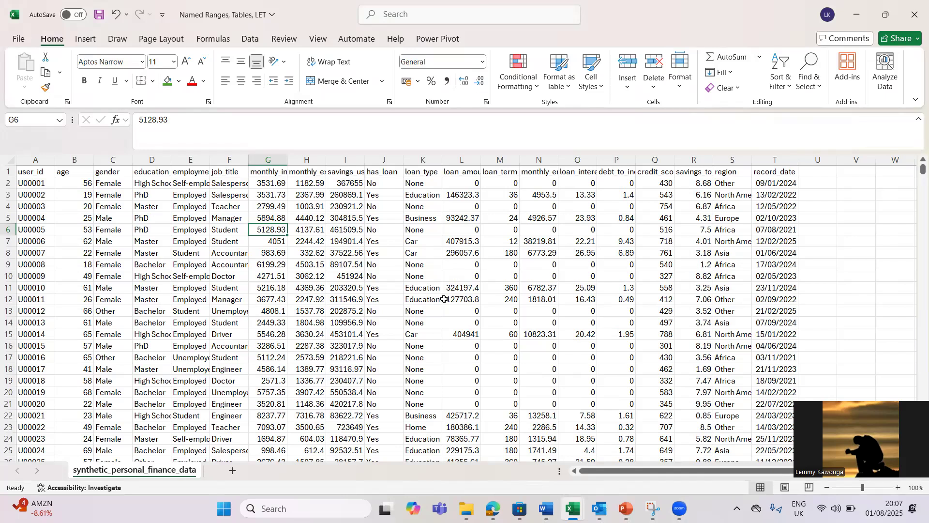
left_click(379, 286)
left_click(275, 288)
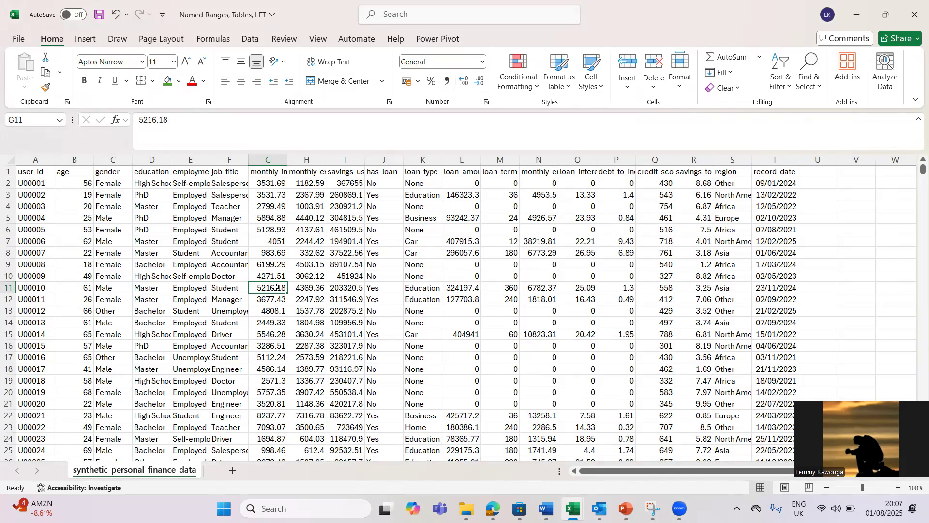
key("ctrl+t")
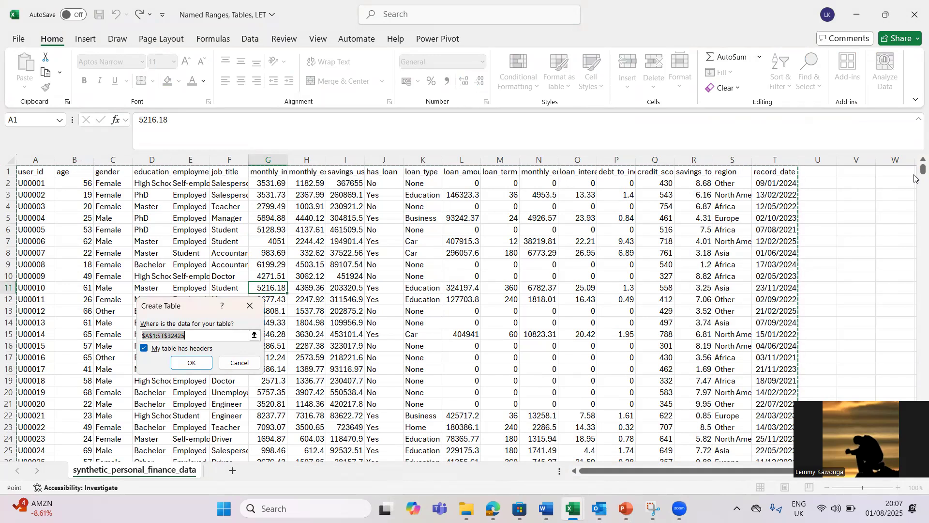
Step: Set the table range to $A$1:$T$32425 with headers and create the table
scroll(915, 179, "down", 20)
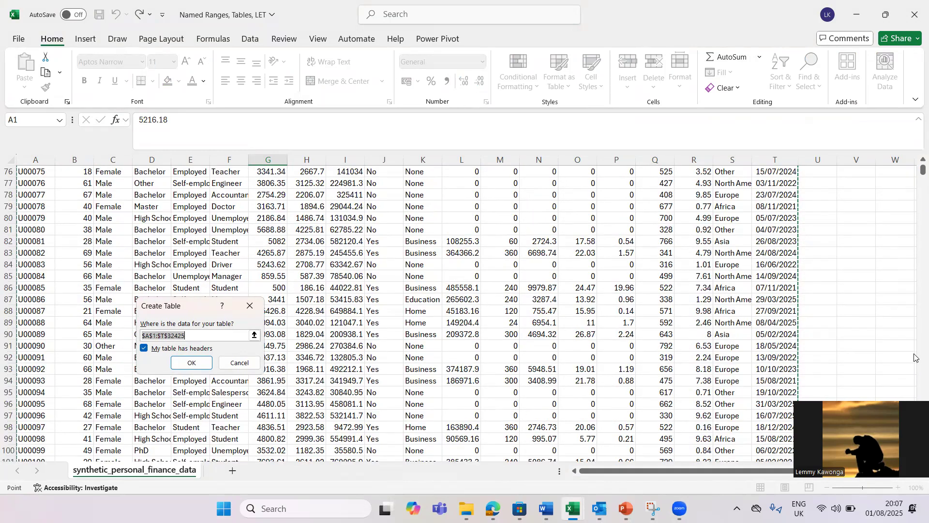
scroll(915, 361, "down", 7)
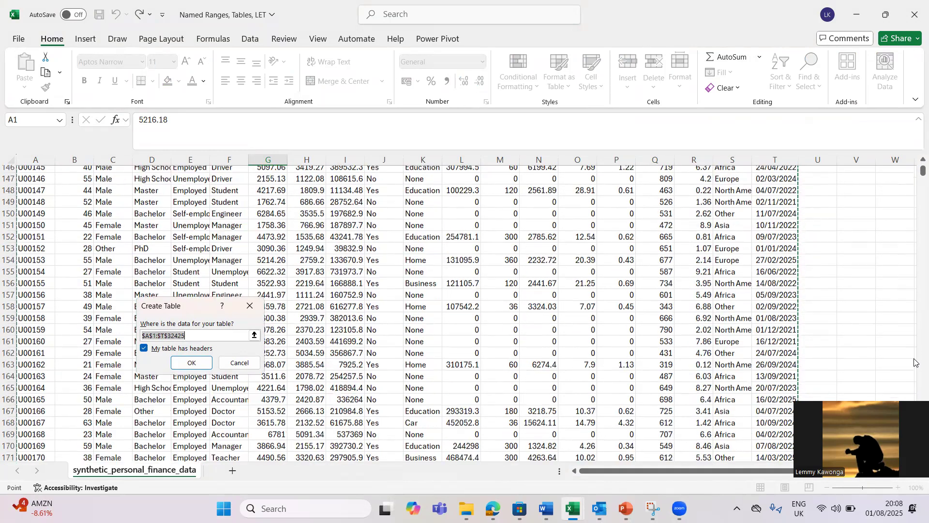
scroll(915, 363, "down", 20)
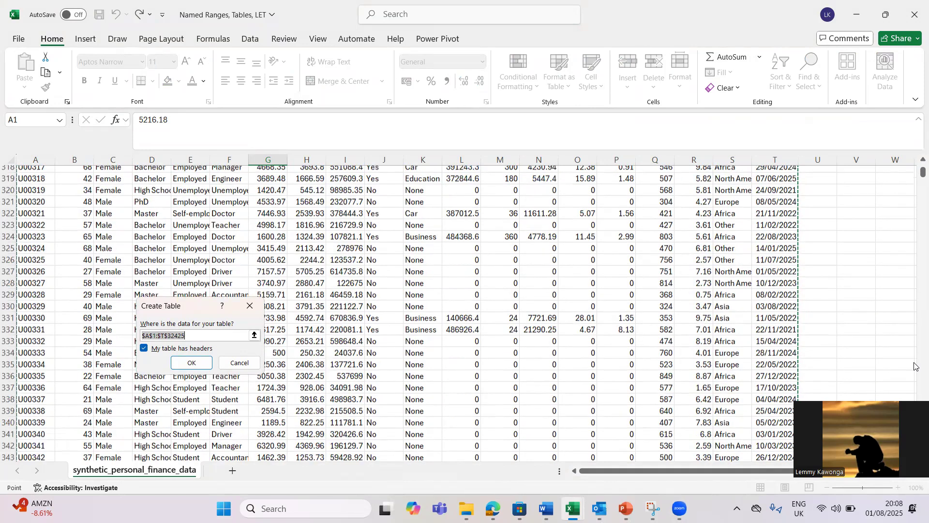
scroll(915, 367, "down", 20)
scroll(915, 367, "down", 20)
left_click(261, 231)
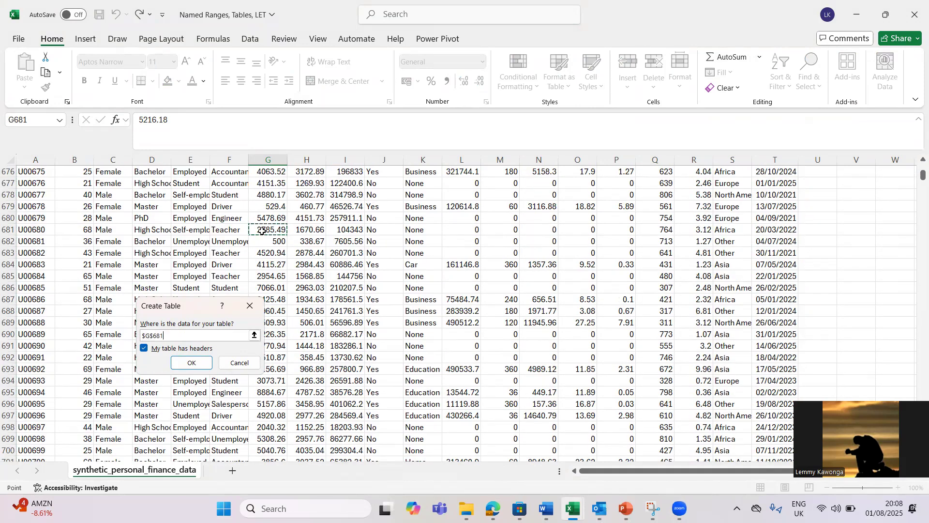
key("ctrl+Up")
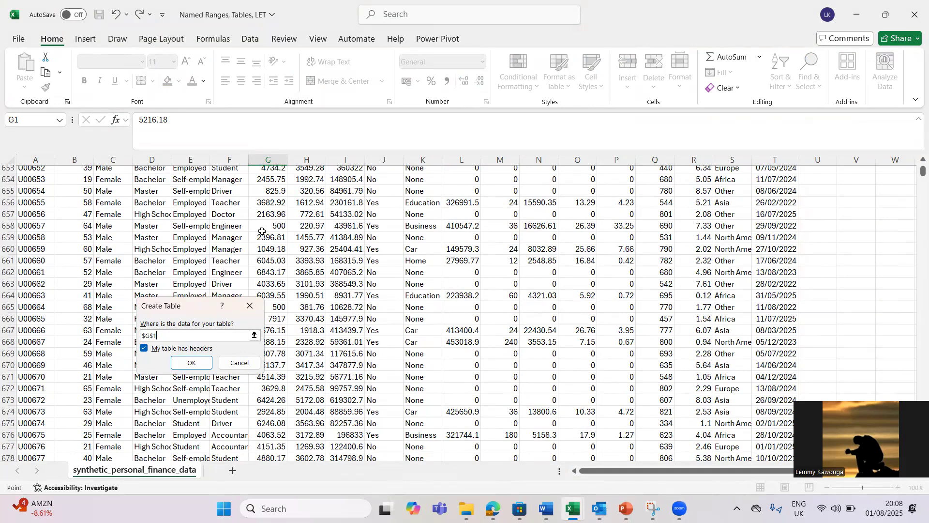
left_click(31, 174)
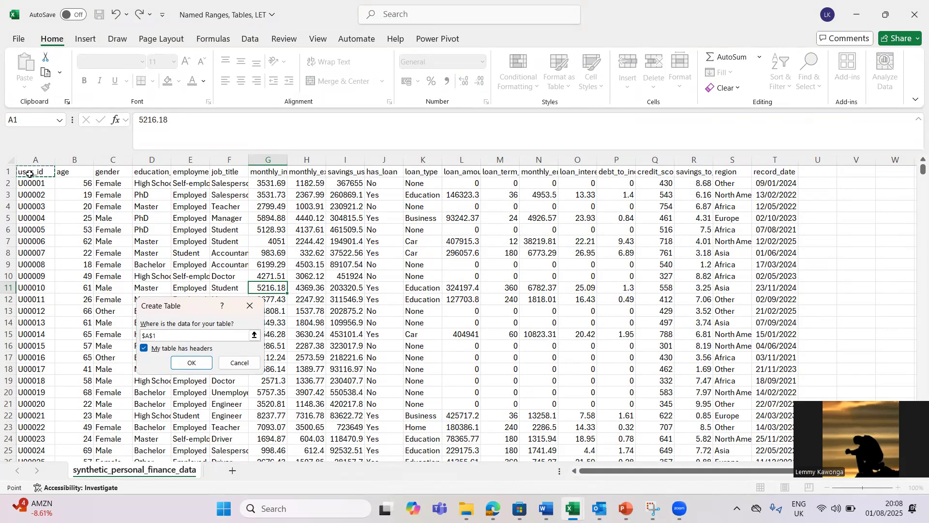
key("ctrl+shift")
key("ctrl+shift+Right")
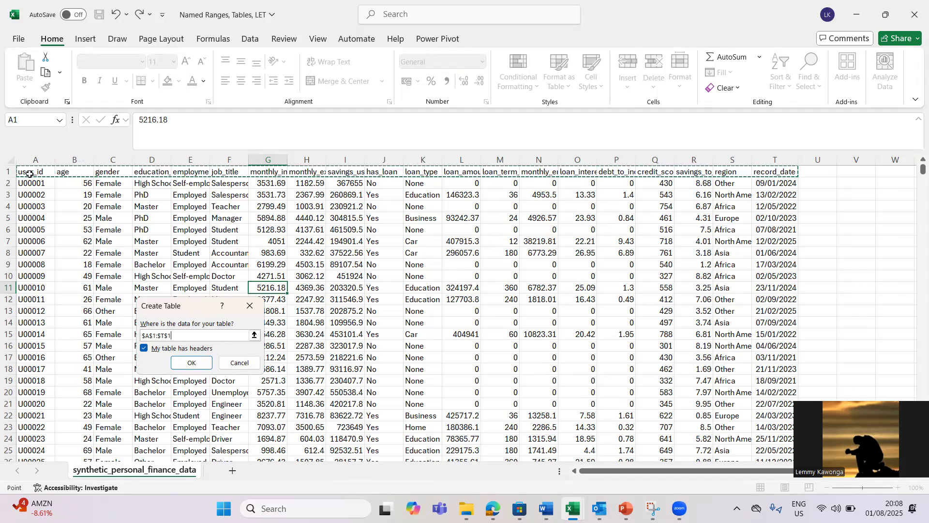
key("ctrl+shift+Down")
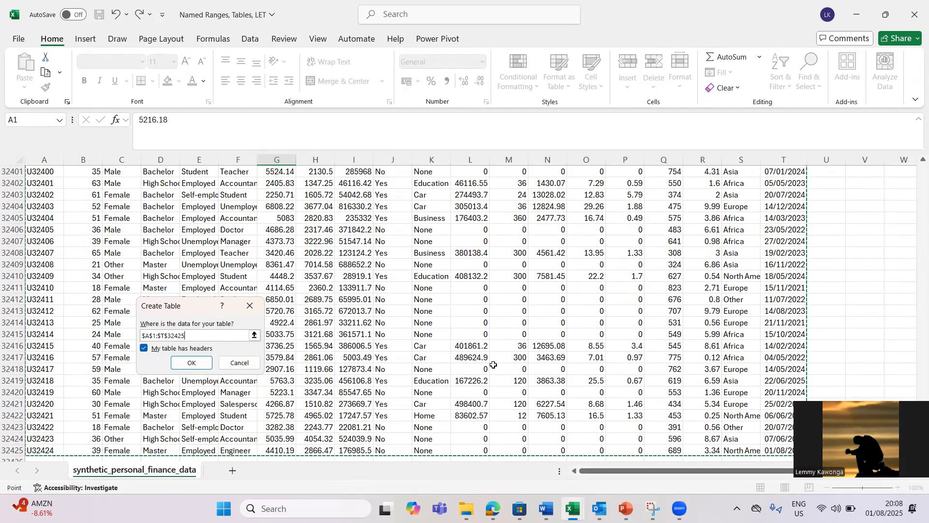
left_click(193, 363)
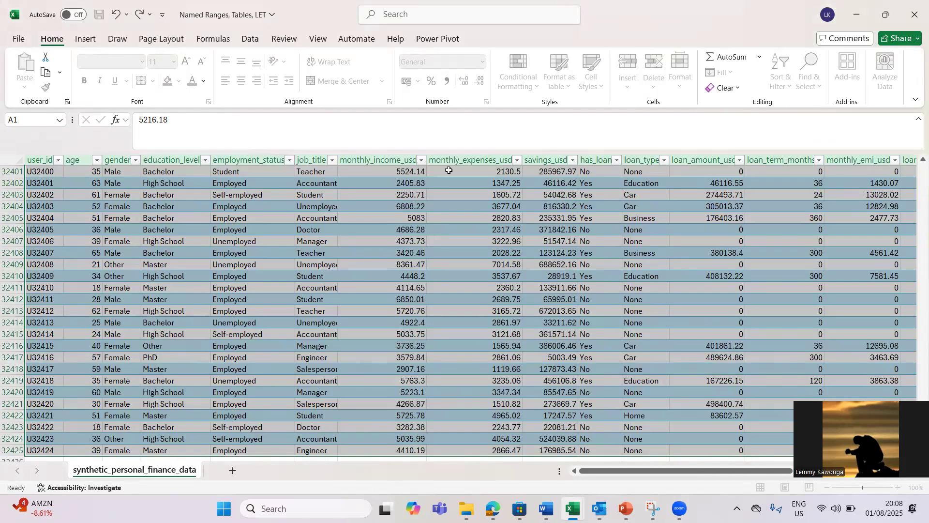
Step: Select cells in employment_status and job_title, then undo the table conversion with Ctrl+Z
left_click(261, 159)
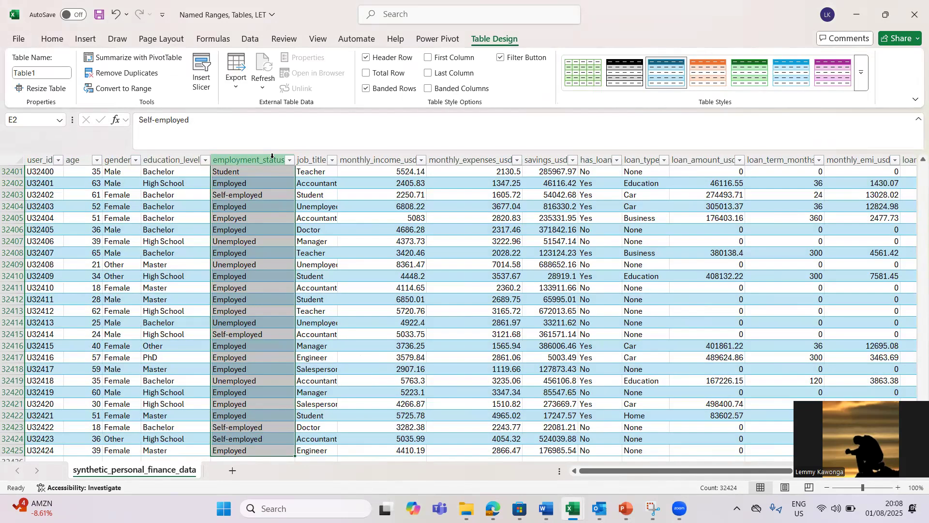
left_click(272, 156)
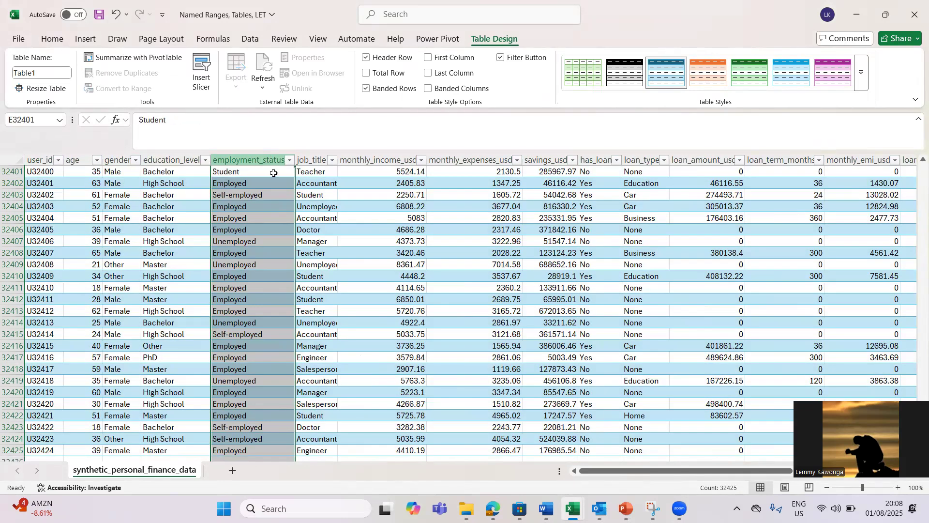
left_click(270, 195)
left_click(331, 217)
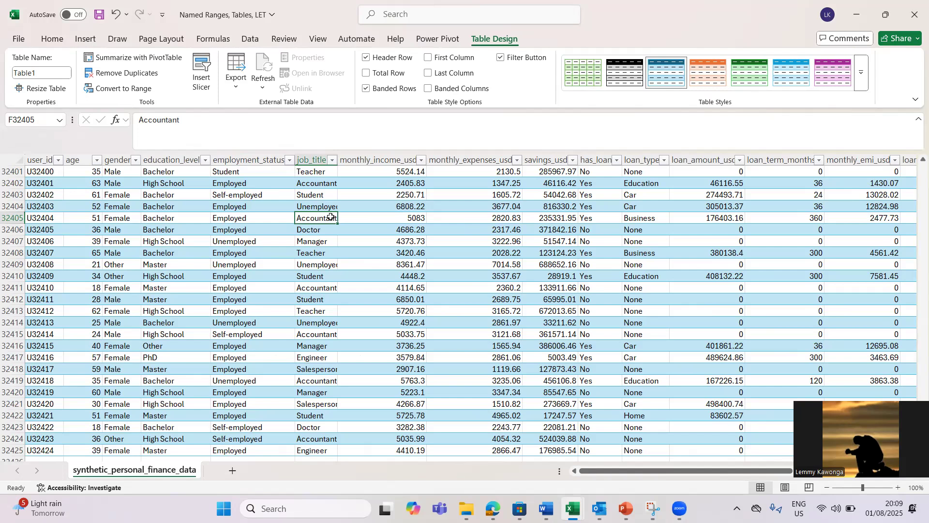
key("ctrl+z")
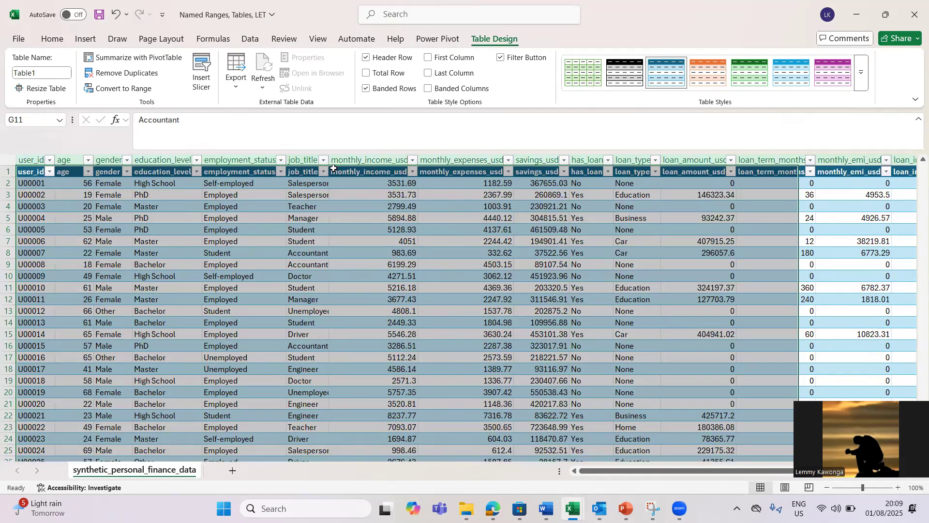
left_click(262, 217)
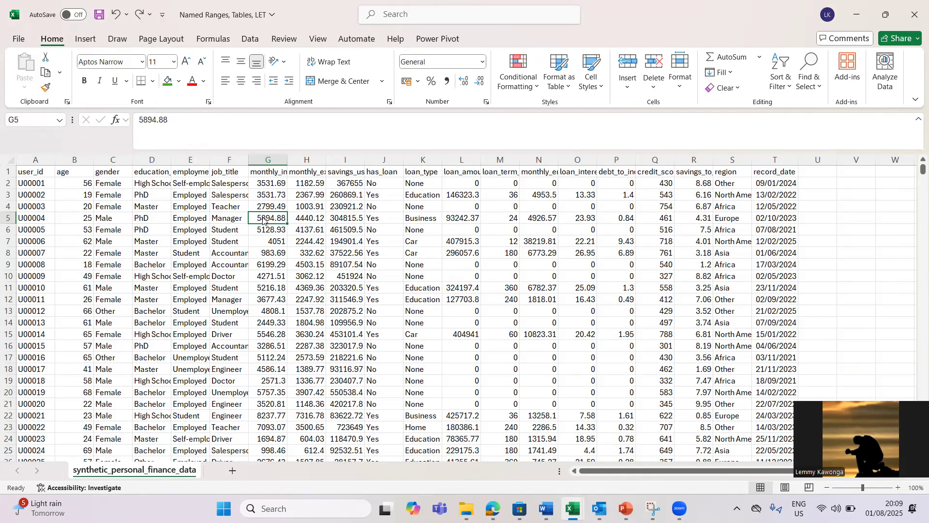
key("ctrl+t")
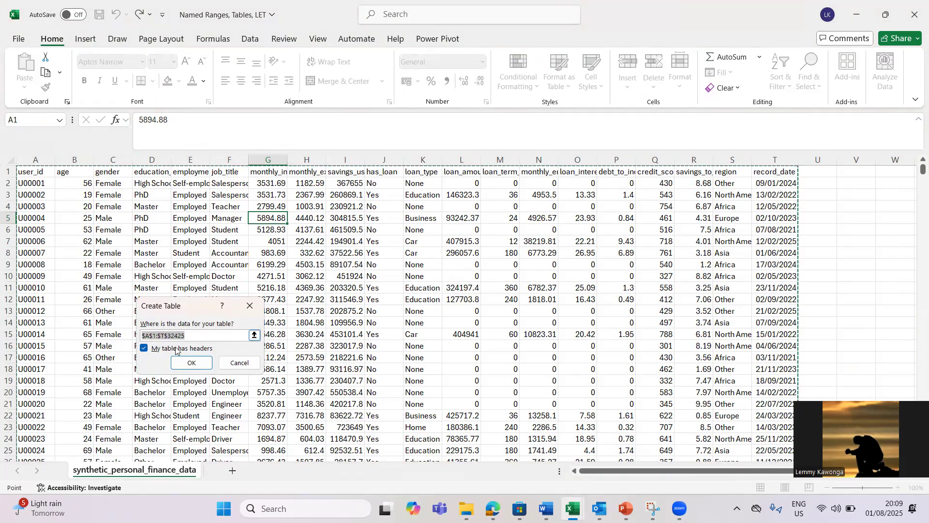
left_click(145, 349)
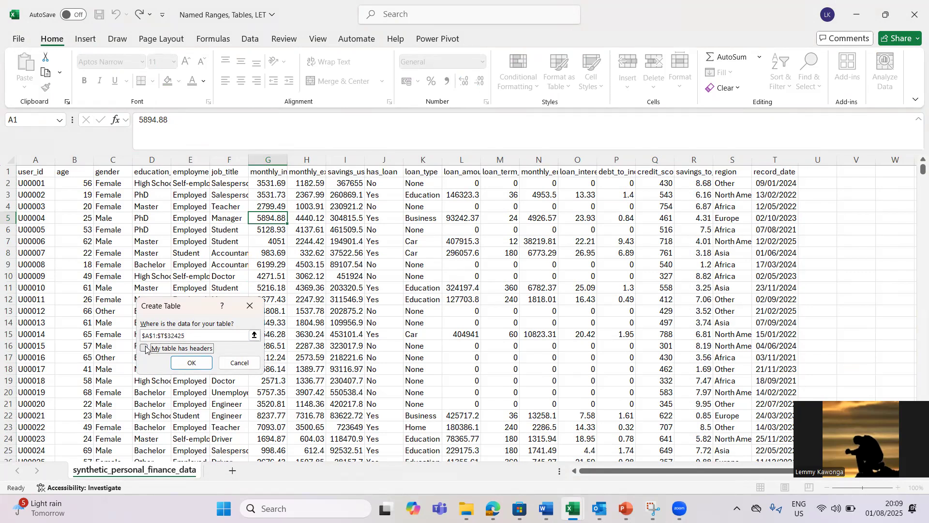
left_click(195, 364)
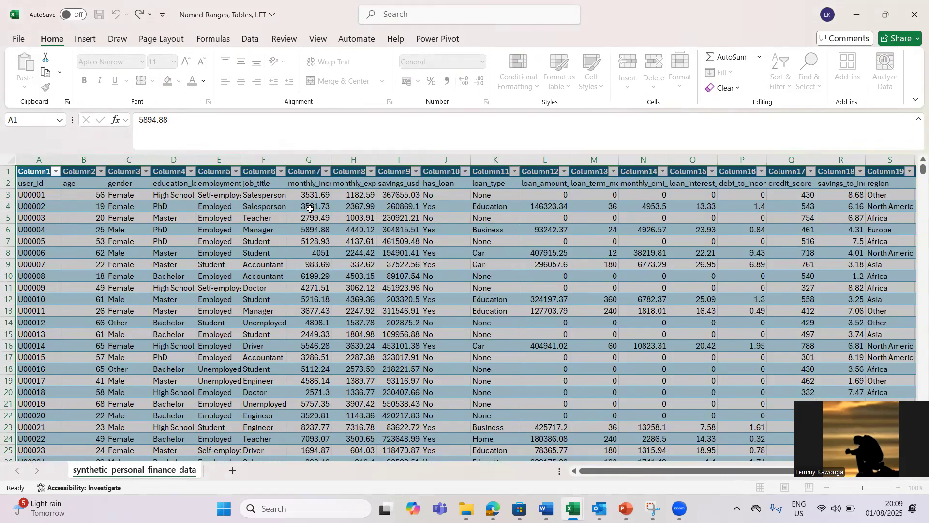
left_click(334, 192)
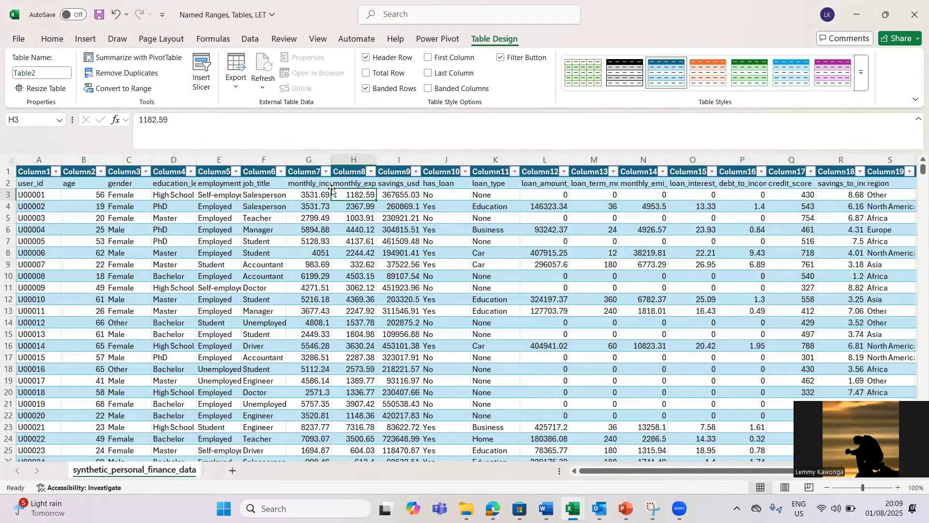
left_click(298, 167)
left_click(297, 274)
key("ctrl+z")
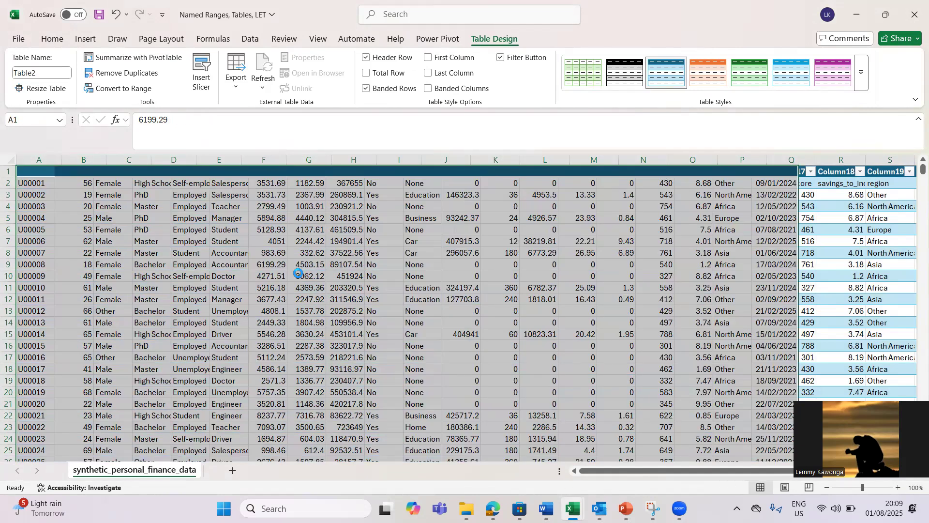
left_click(315, 209)
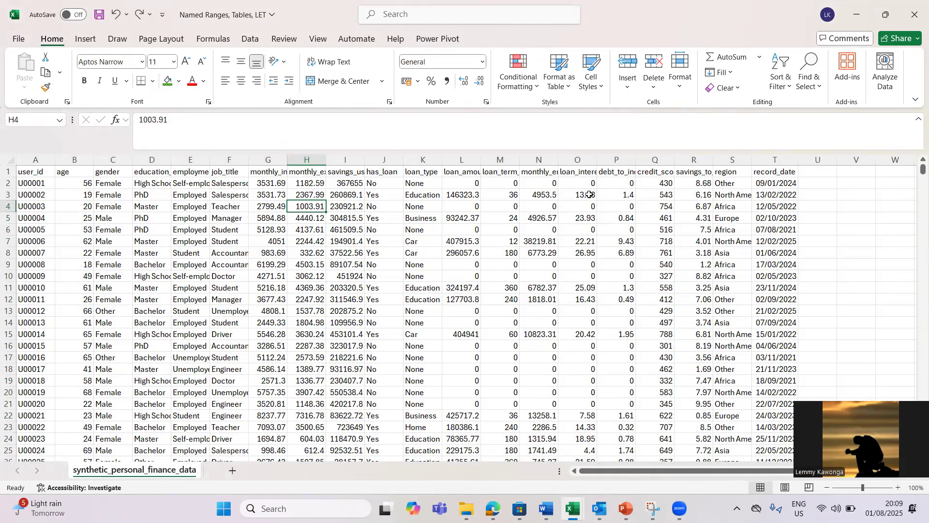
Step: Create a table from the finance data using Insert > Table
left_click(88, 41)
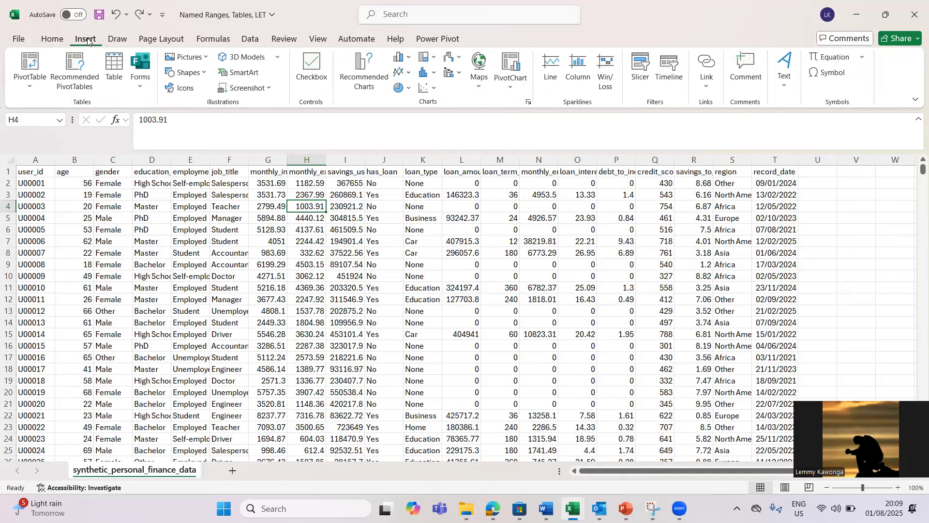
left_click(111, 67)
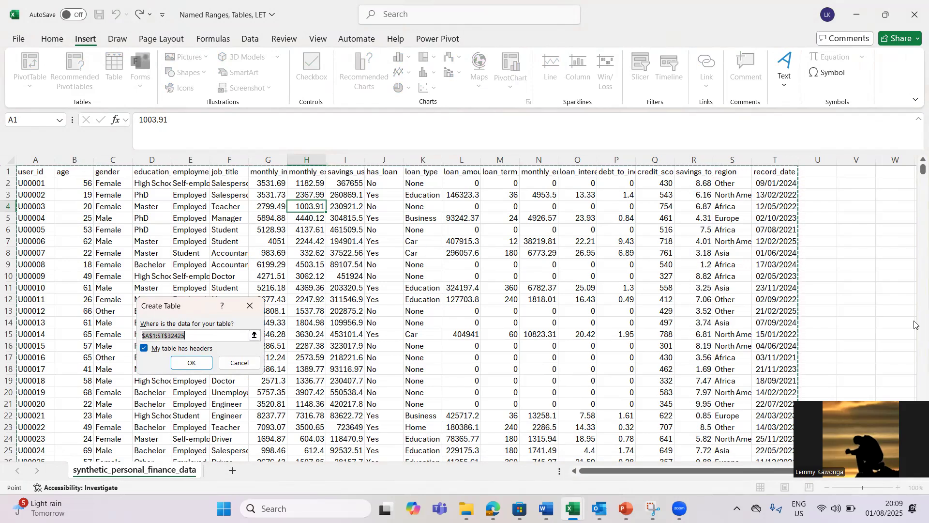
scroll(915, 325, "down", 3)
scroll(398, 232, "down", 5)
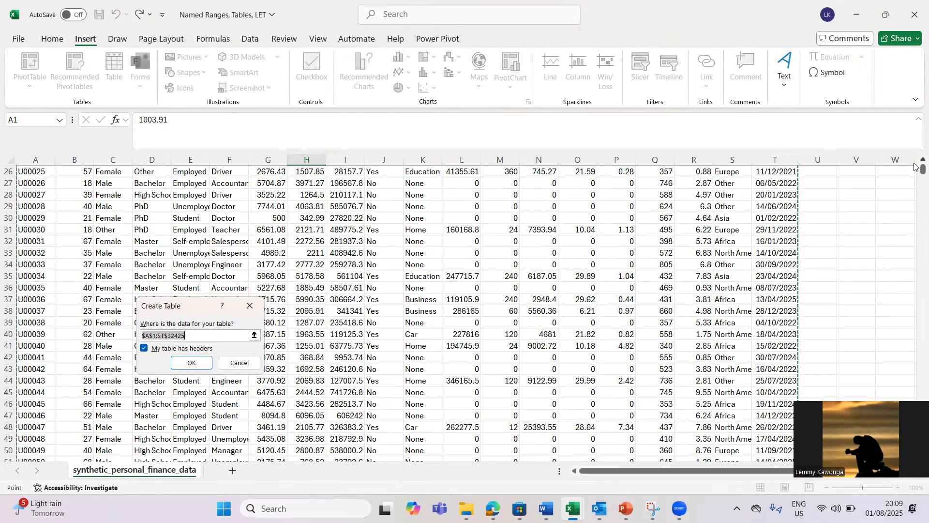
left_click(190, 362)
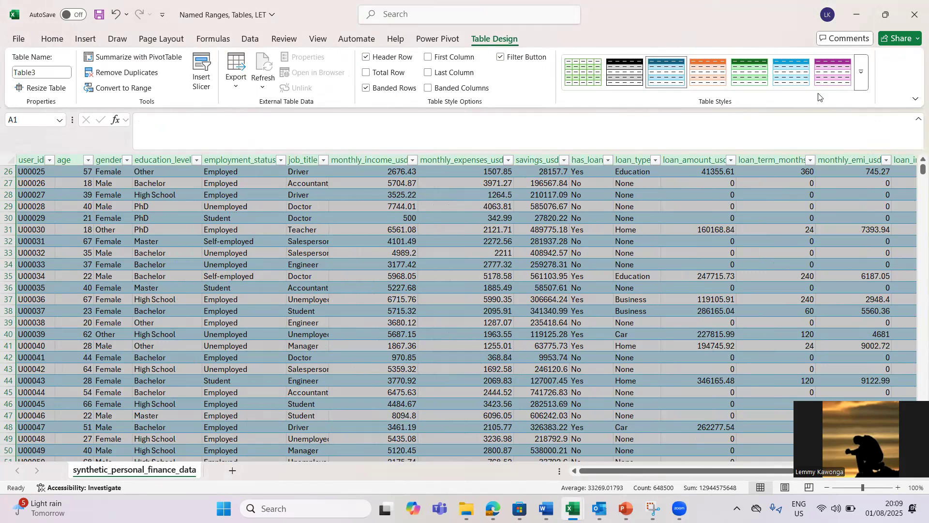
Step: Apply a Medium table style, then select the whole table and undo the table conversion
left_click(863, 81)
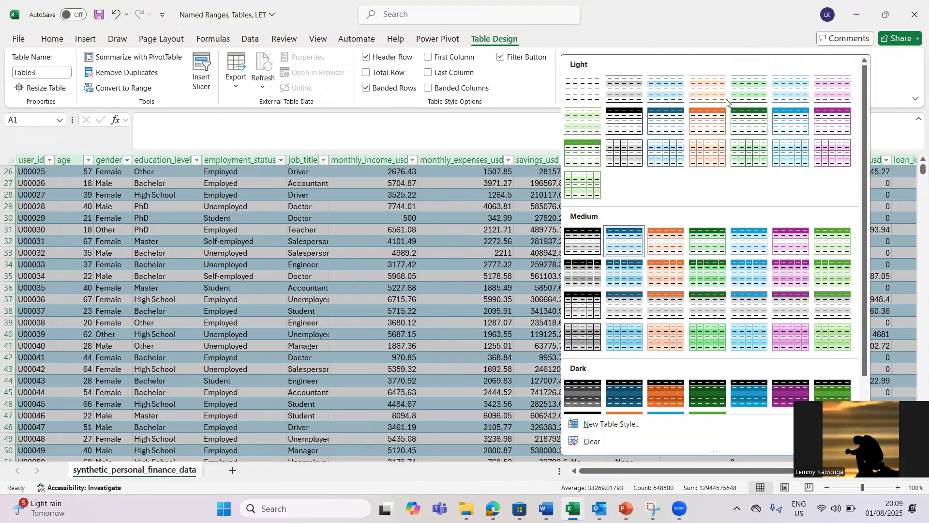
left_click(613, 314)
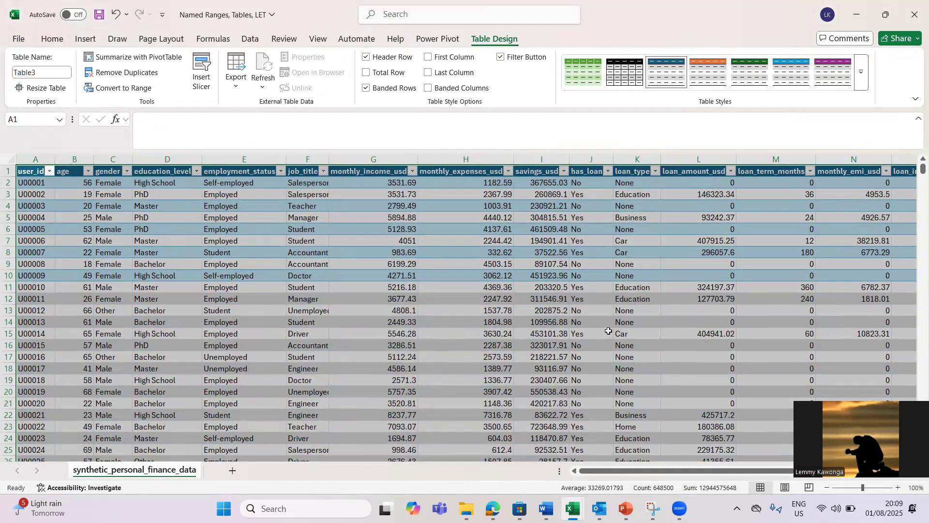
left_click(609, 331)
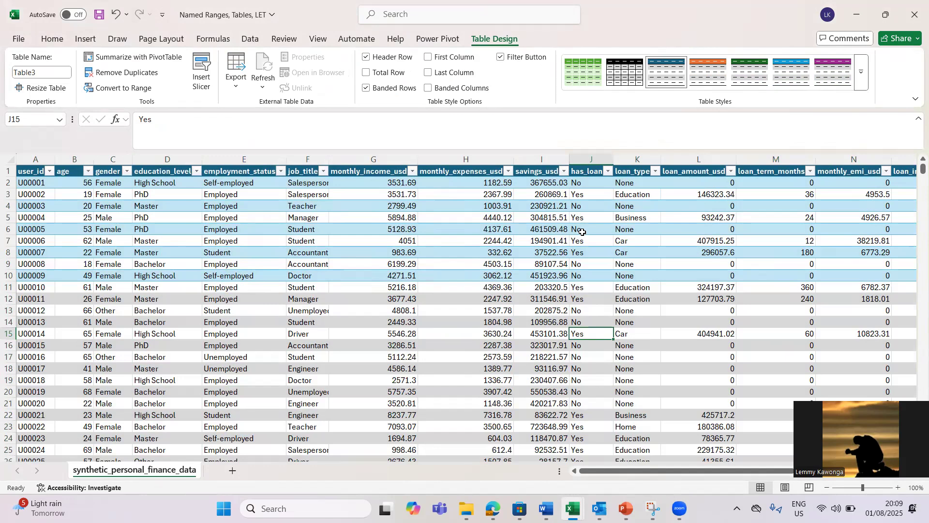
left_click(523, 301)
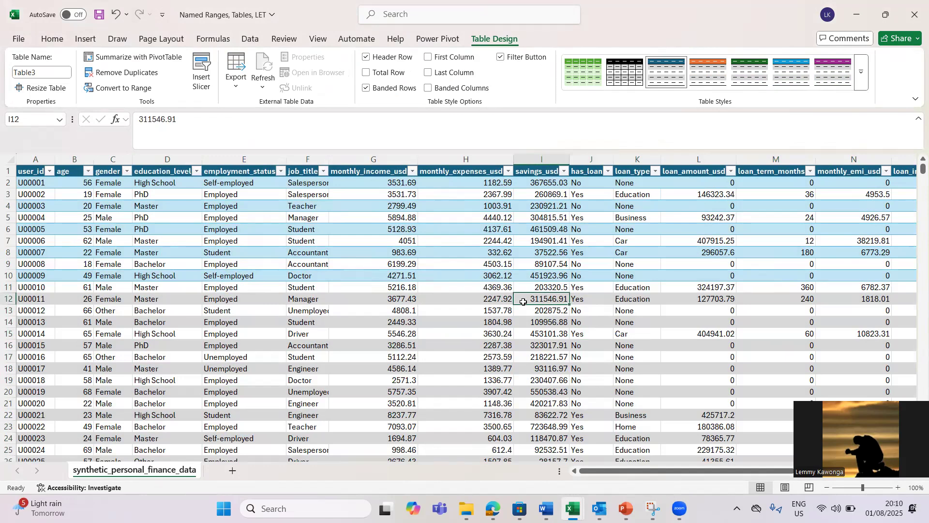
key("ctrl+a")
key("ctrl+z")
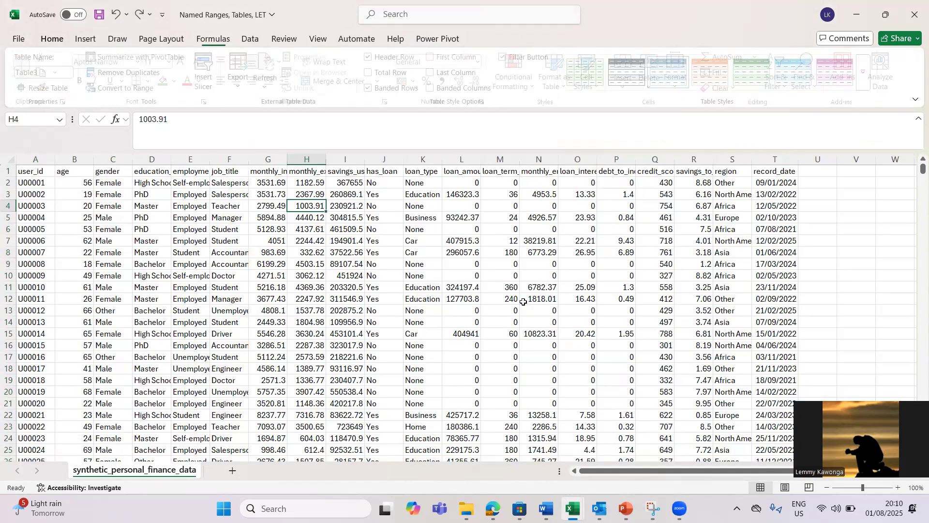
Step: Press Ctrl+T and rebuild the table over $A$1:$T$32425 with headers from A1
left_click(337, 310)
key("ctrl+t")
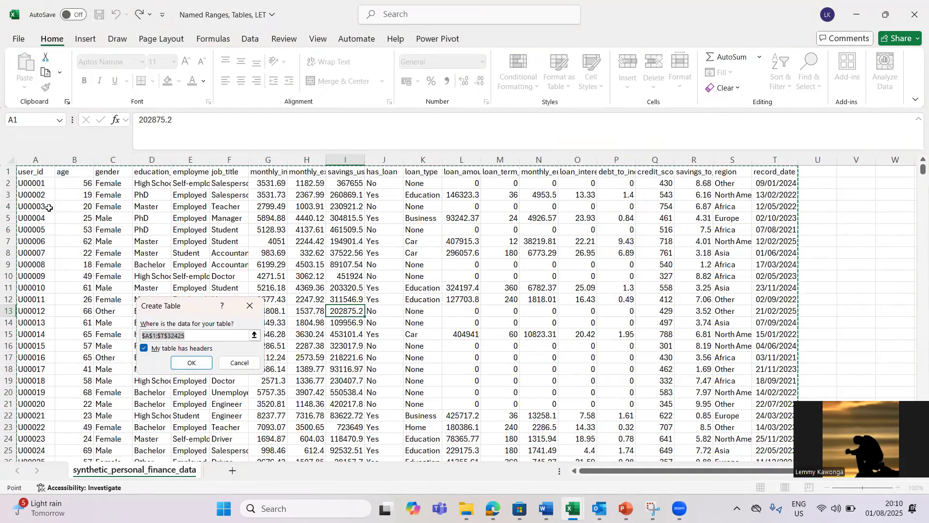
left_click(28, 173)
key("shift+Right")
key("shift+Right")
key("shift+Right")
key("shift+Right")
key("shift+Right")
key("shift+Right")
key("shift+Right")
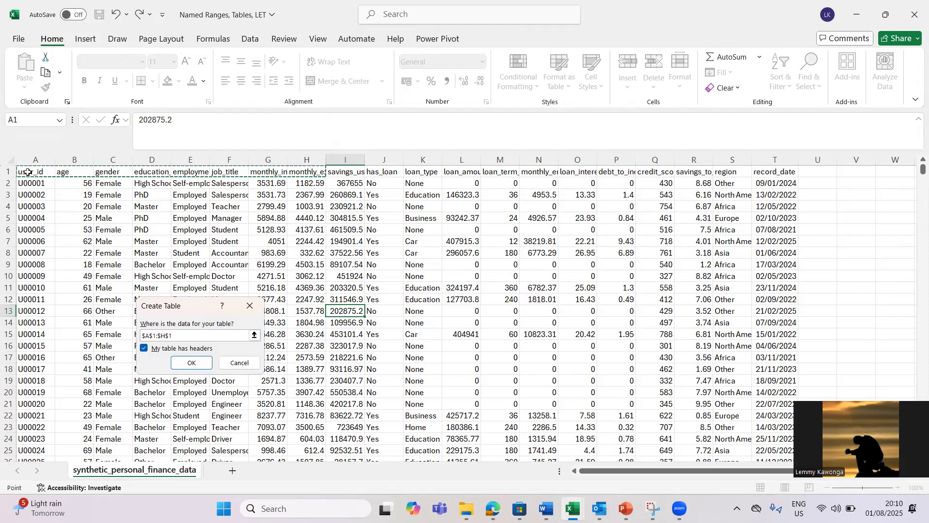
key("ctrl+shift+Right")
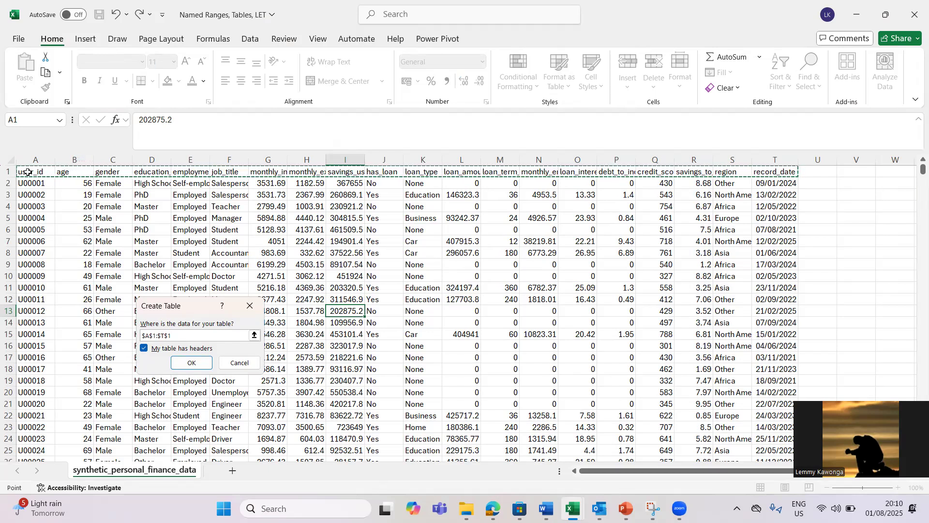
key("ctrl+shift+Down")
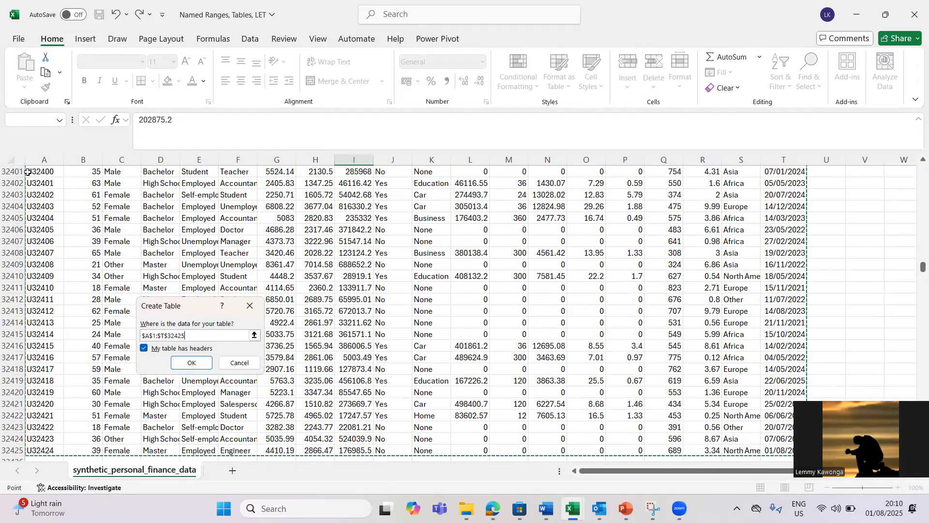
left_click(192, 363)
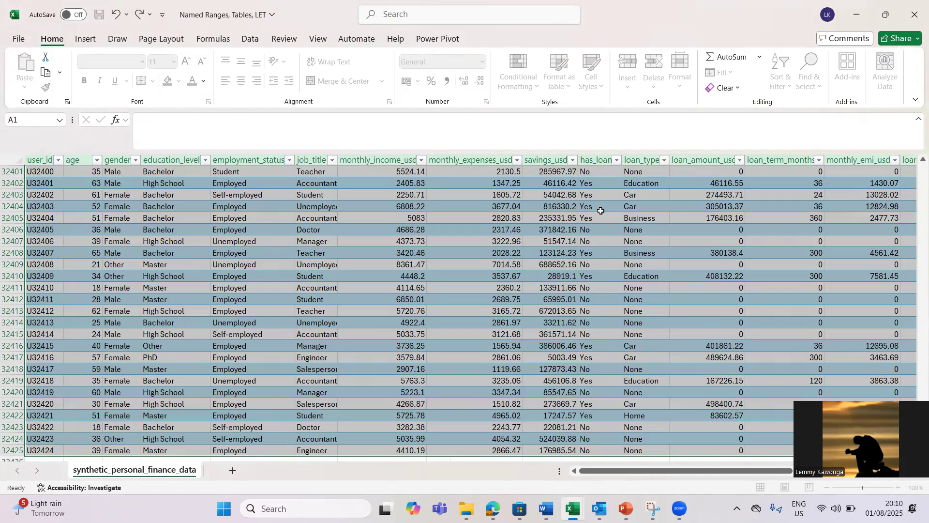
left_click(601, 211)
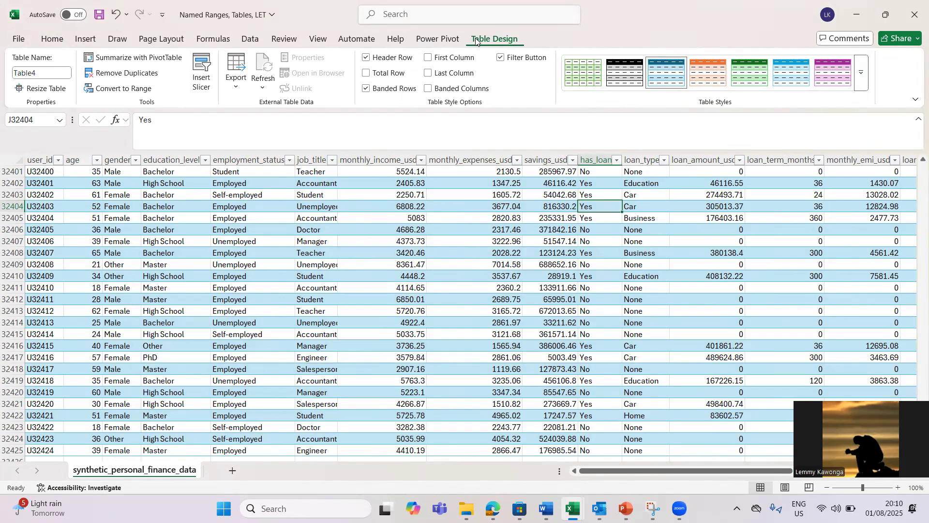
Step: Apply a dark blue table style, then clear the table's style
left_click(863, 76)
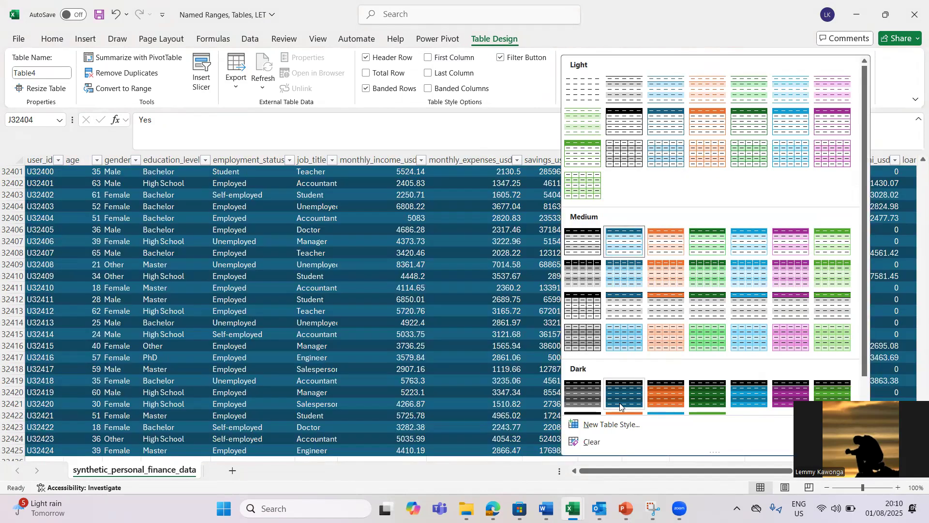
left_click(621, 406)
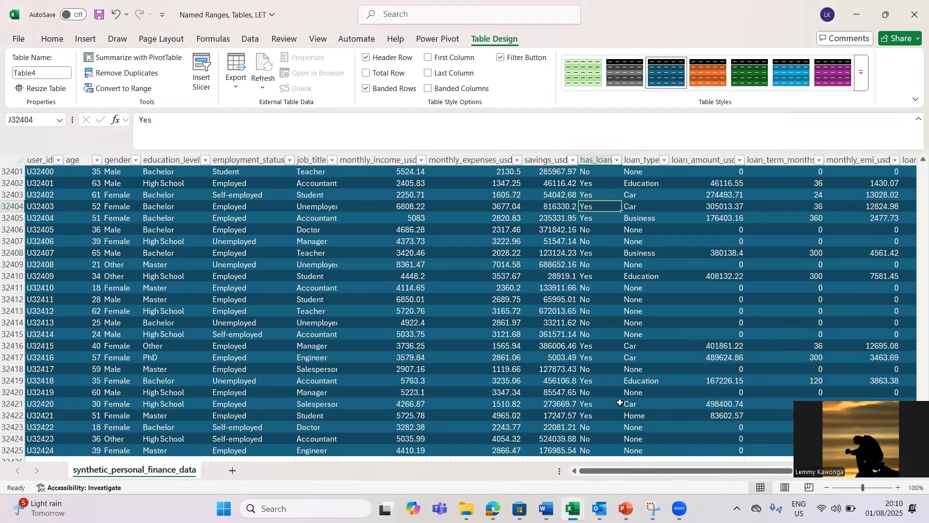
left_click(864, 75)
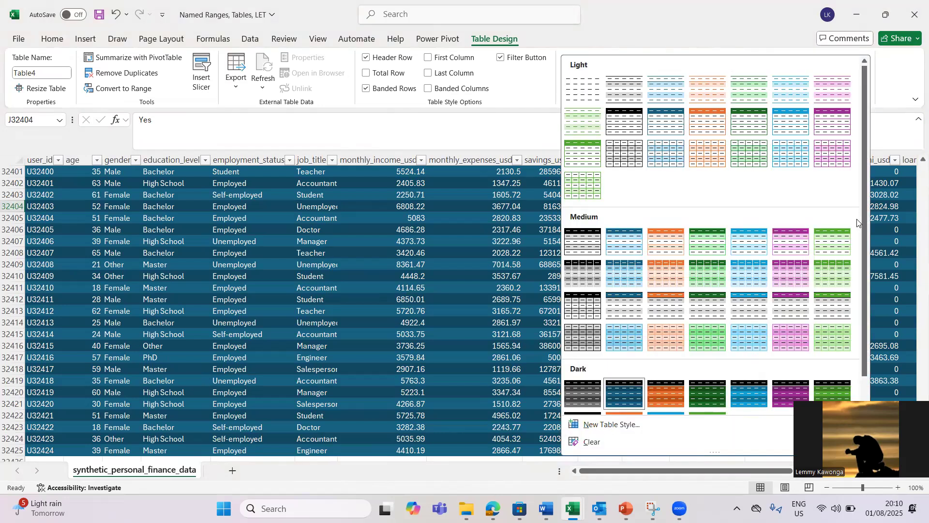
left_click(867, 394)
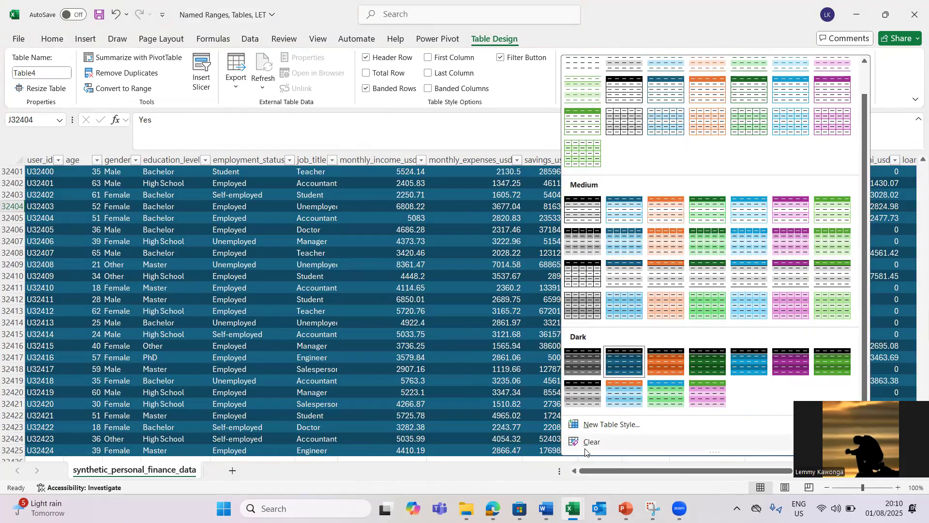
left_click(587, 442)
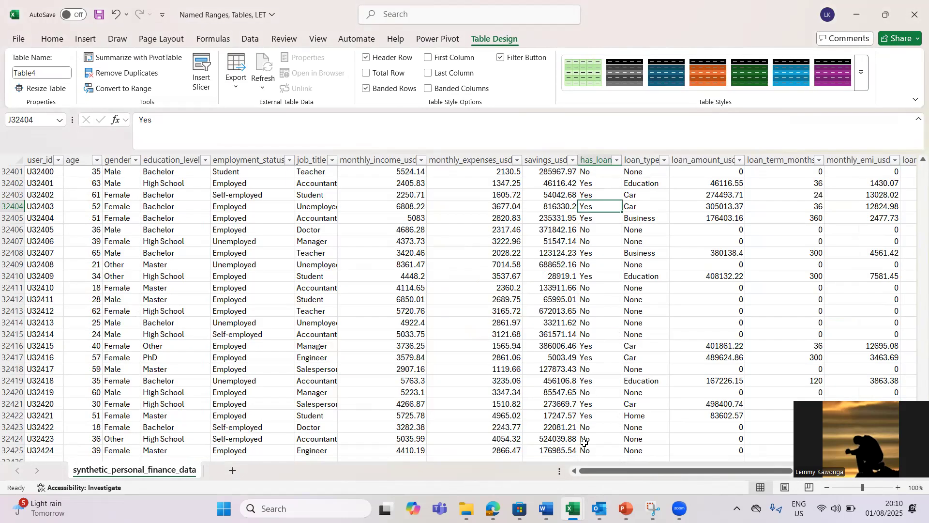
key("Down")
key("Down")
key("Down")
key("Left")
key("Right")
key("Right")
key("Right")
key("Right")
key("Right")
key("Right")
key("Right")
key("Right")
key("Right")
key("Right")
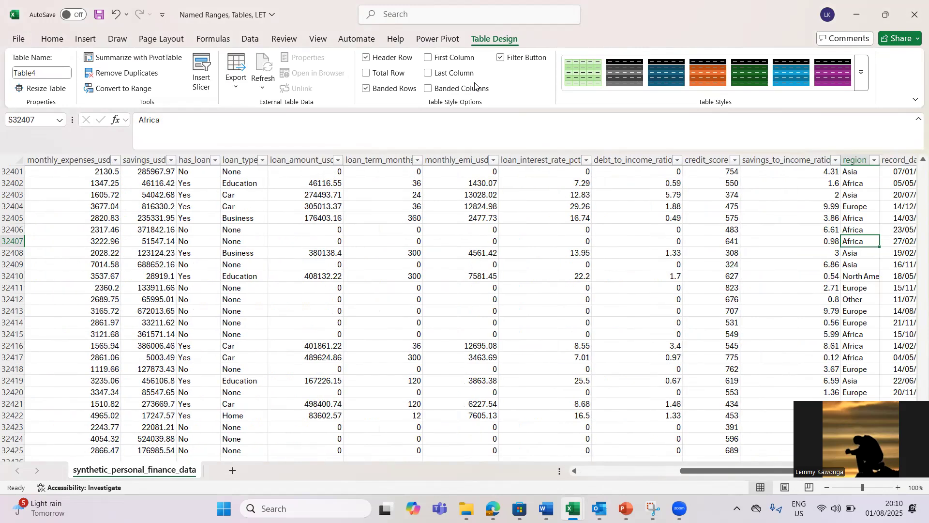
Step: Apply White, Table Style Medium 15 for grey banded rows and a black header
left_click(861, 73)
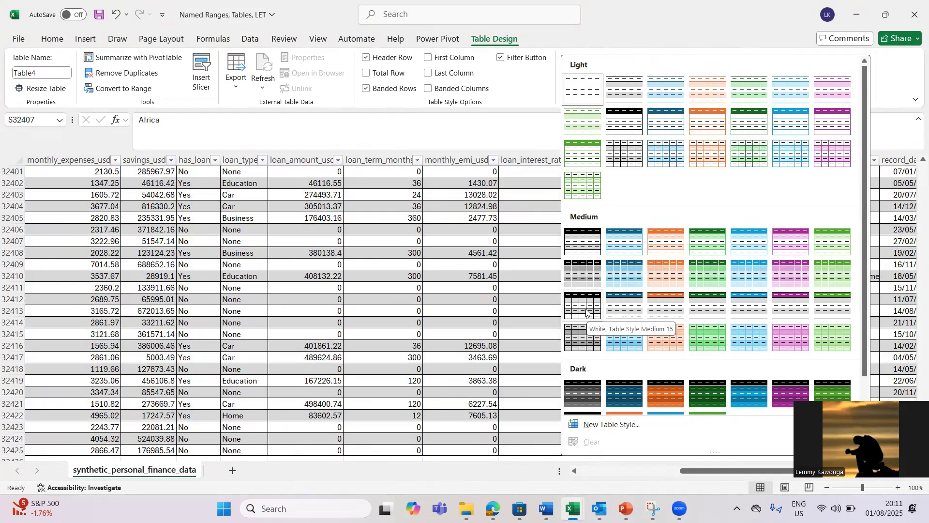
left_click(385, 232)
left_click(386, 232)
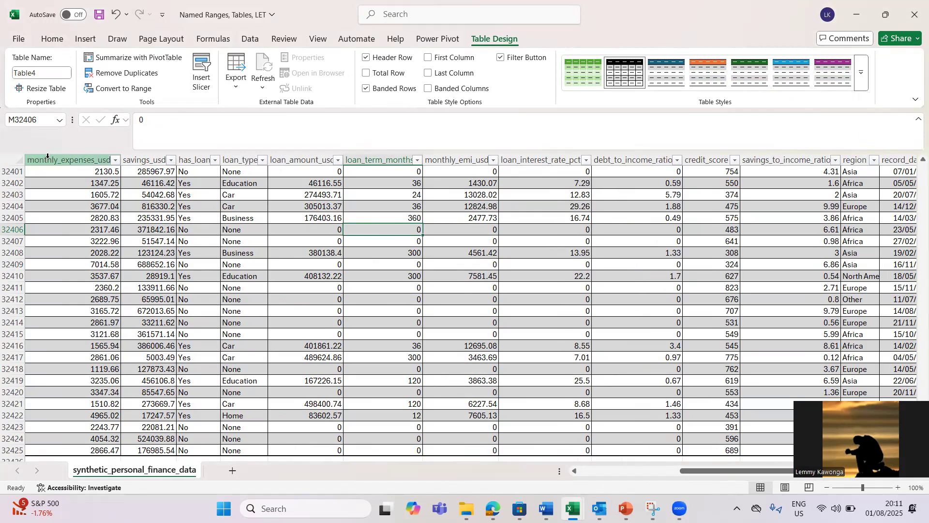
Step: Apply Comma number format to the loan_term_months through savings_to_income_ratio columns
left_click(13, 163)
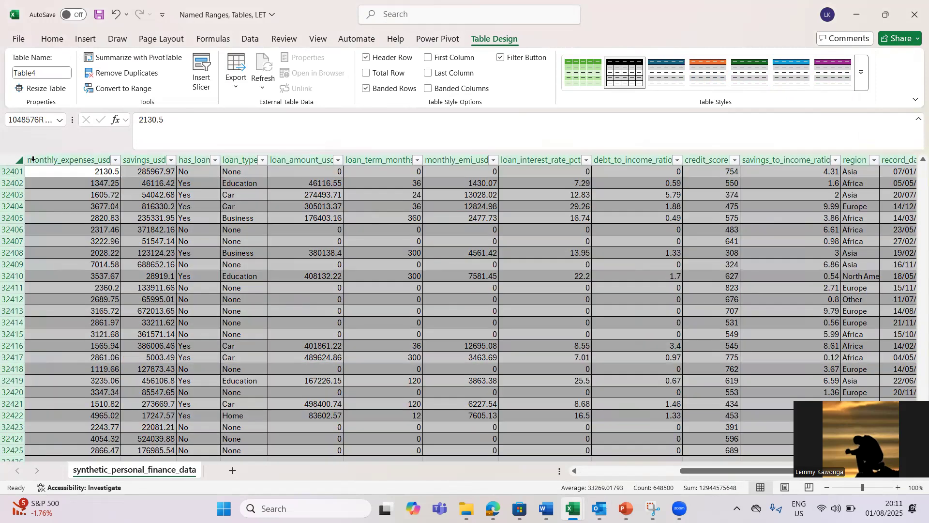
left_click(32, 158)
left_click(289, 239)
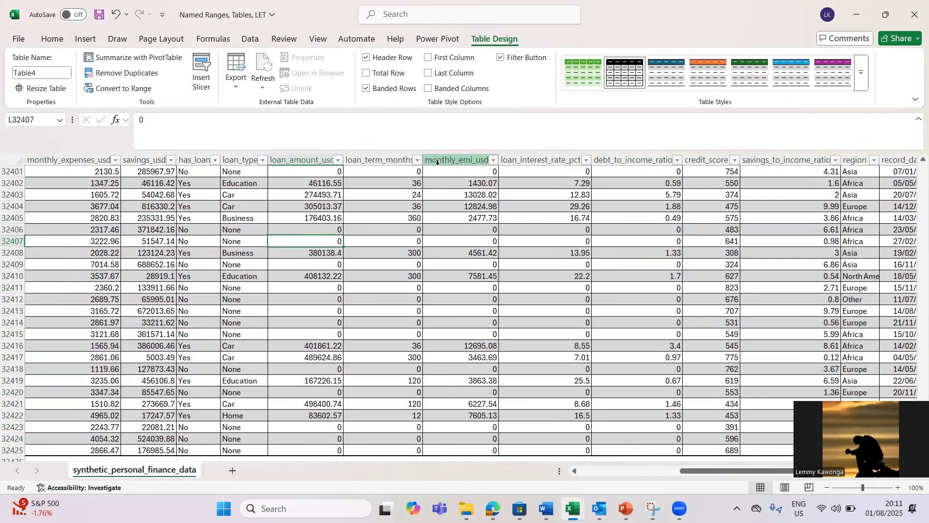
left_click(389, 160)
key("shift+Right")
key("shift+Right")
key("shift+Right")
key("shift+Right")
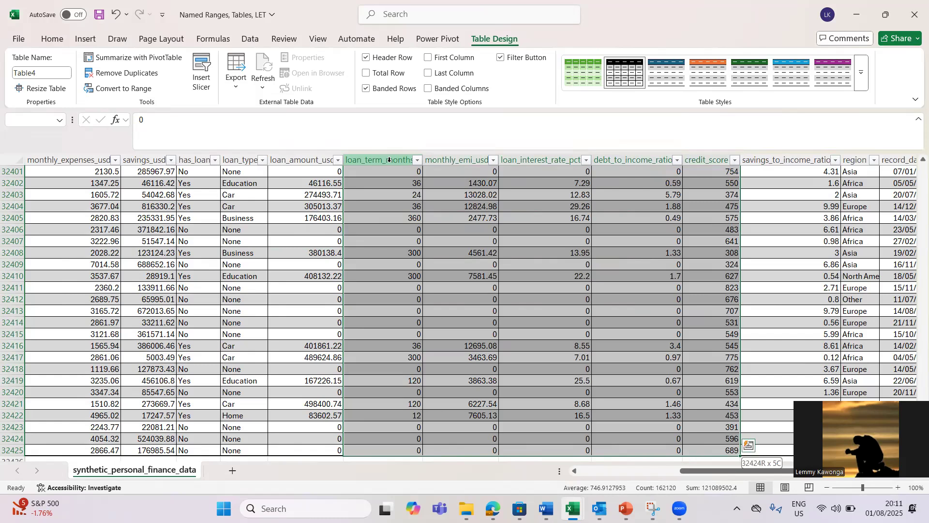
key("shift+Right")
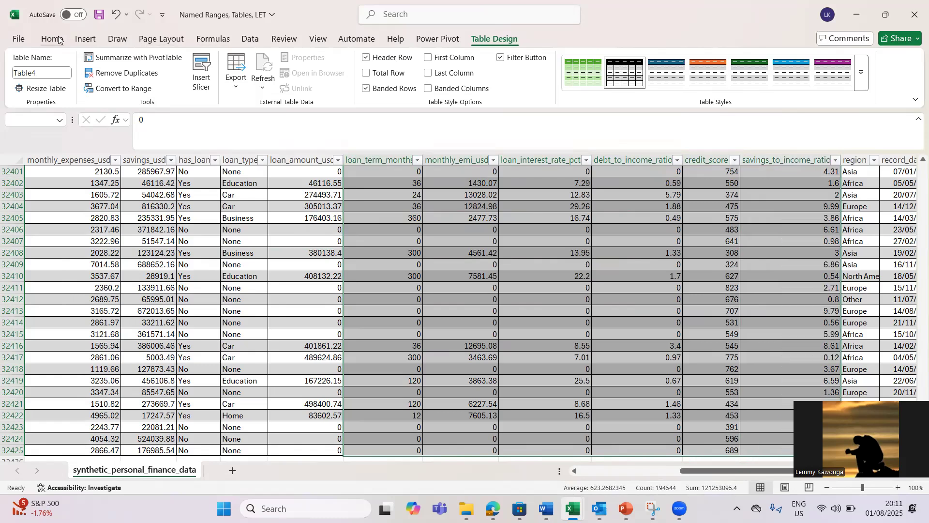
left_click(53, 38)
left_click(447, 82)
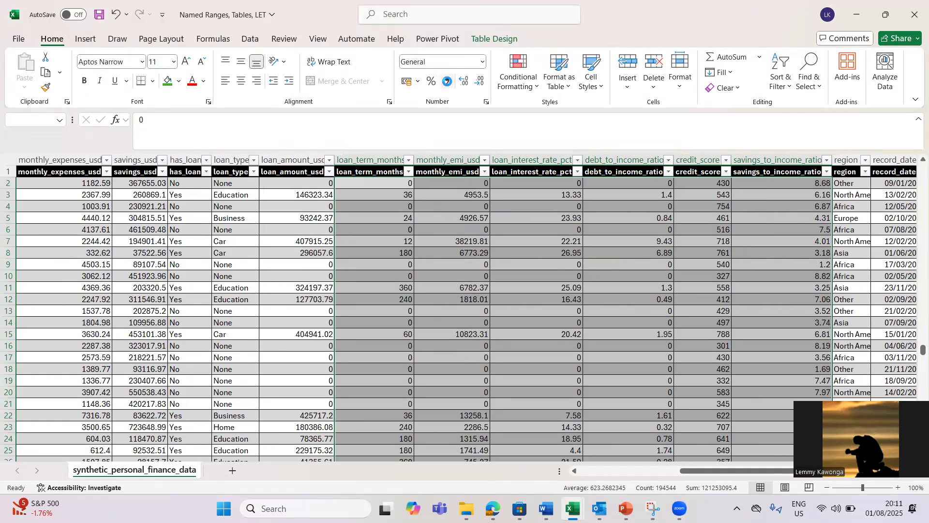
left_click(480, 281)
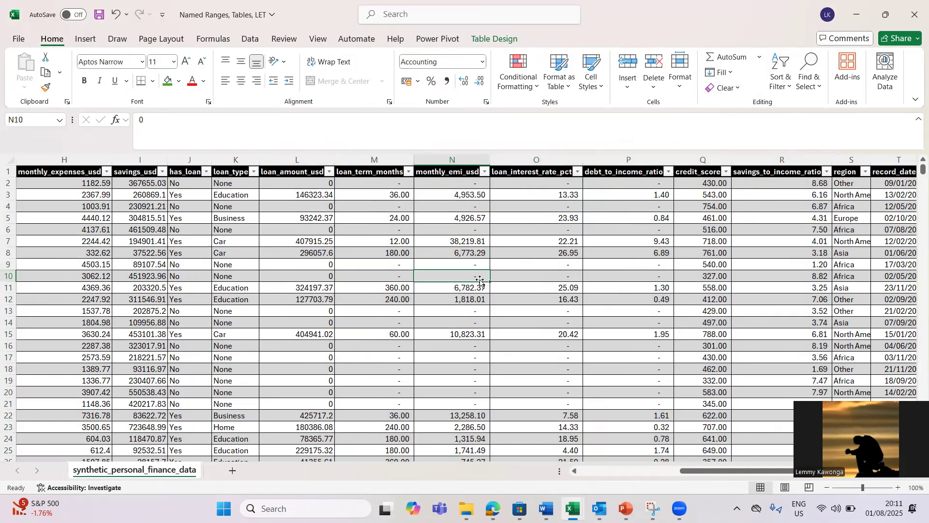
left_click(457, 297)
Step: Check monthly_emi_usd down to its last row, return to N8, and show Table Design
key("ctrl+Down")
key("Down")
key("Down")
key("Down")
key("Down")
key("Down")
key("Down")
key("Up")
key("Up")
key("Up")
key("Up")
key("Up")
key("Up")
key("ctrl+Up")
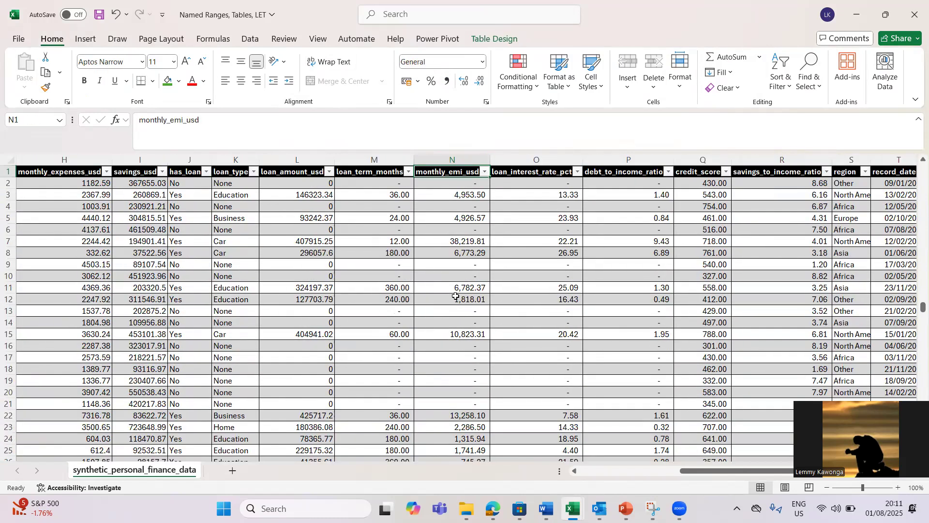
left_click(451, 252)
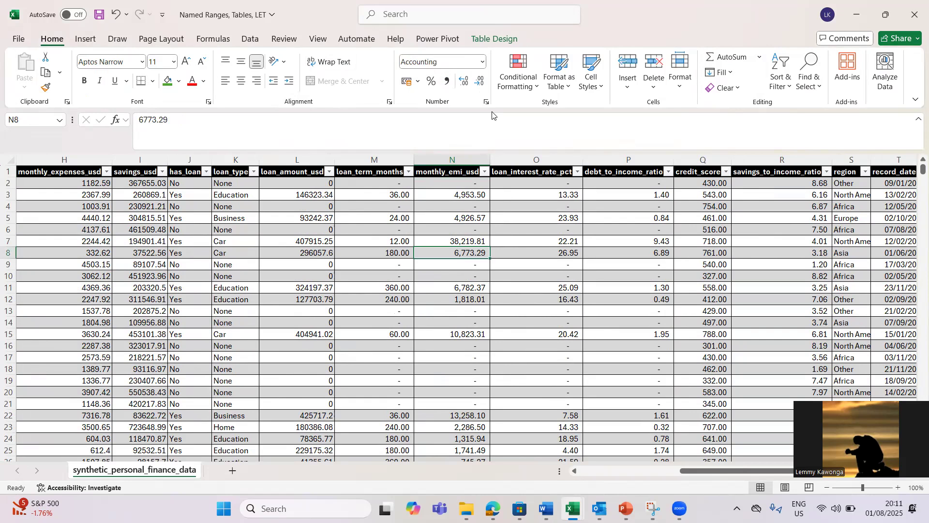
left_click(494, 39)
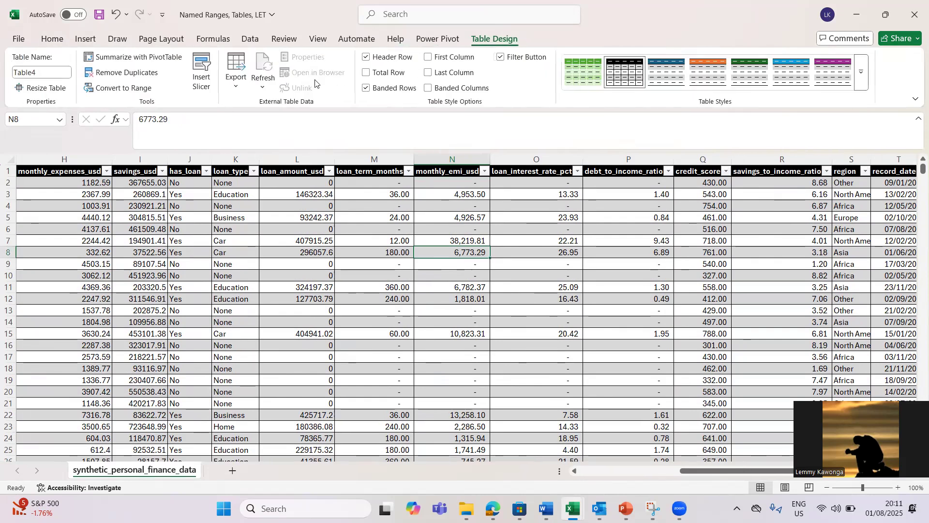
Step: Add a Total row and set the monthly_expenses_usd total to Average
left_click(368, 74)
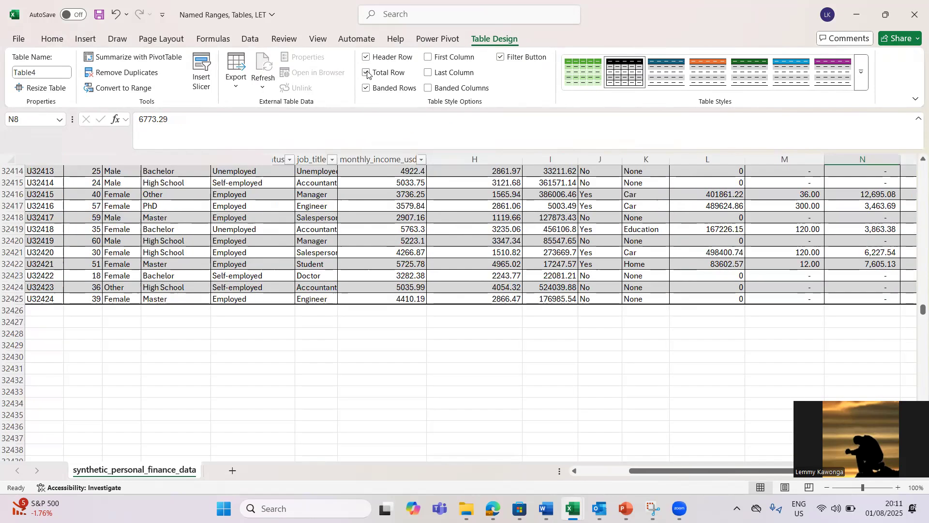
left_click(507, 312)
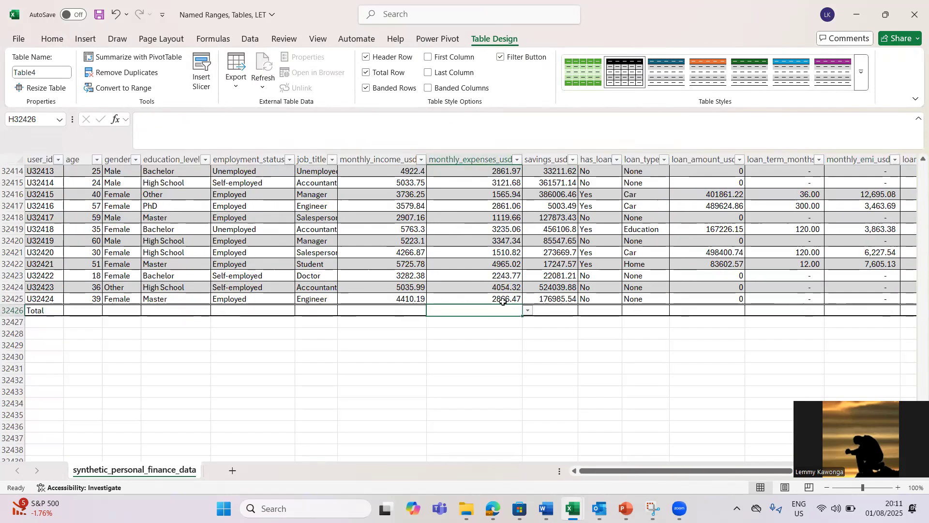
left_click(527, 313)
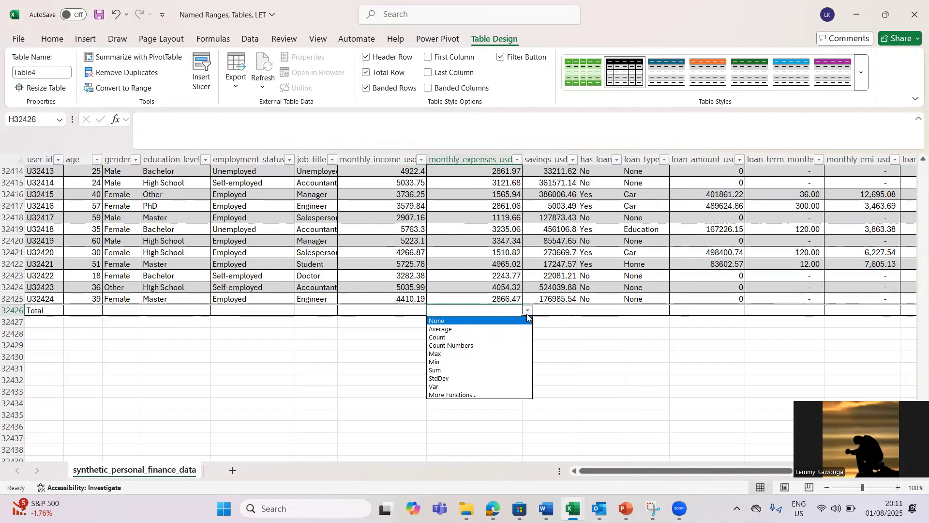
left_click(440, 371)
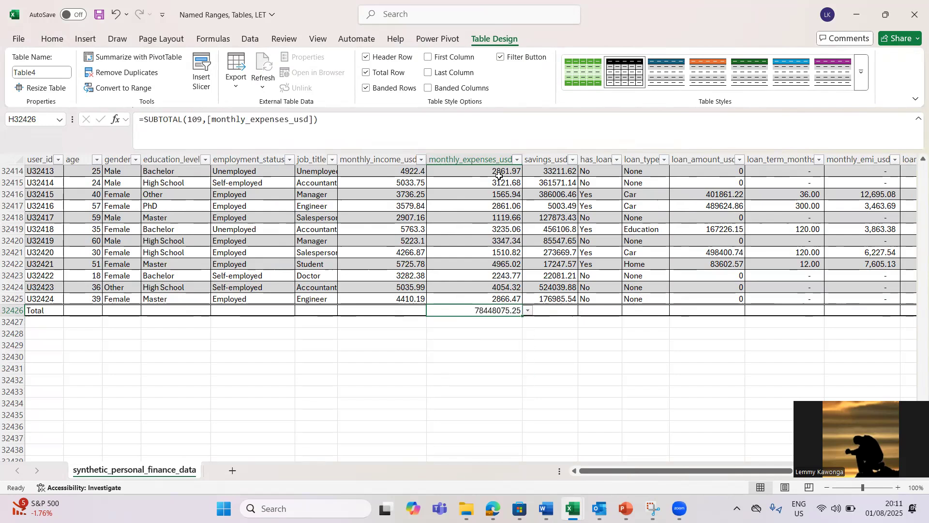
left_click(529, 311)
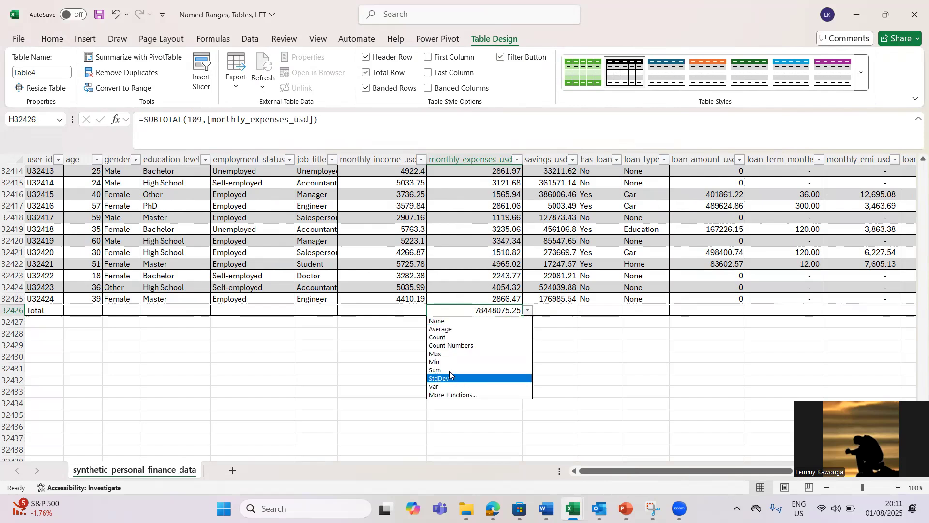
left_click(444, 330)
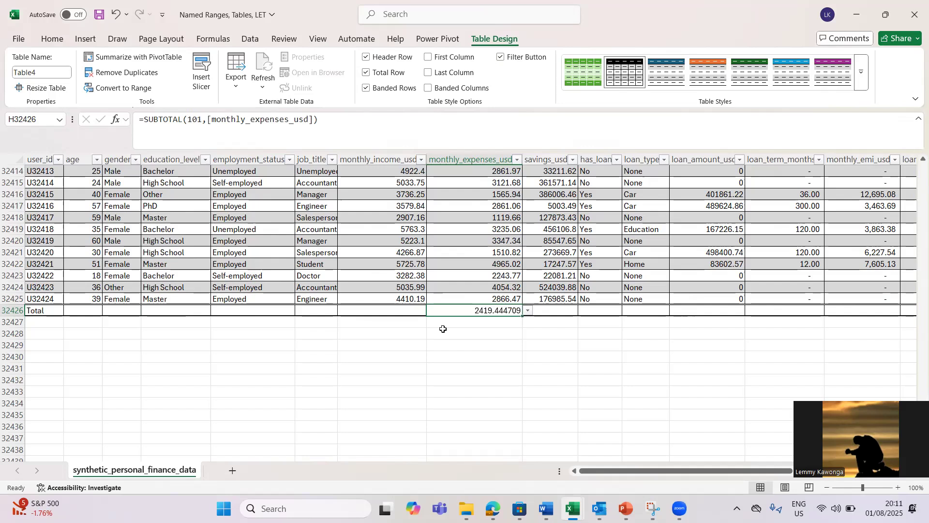
Step: Format the average with Comma Style as 2,419.44 and select the monthly_expenses_usd data
left_click(53, 41)
left_click(448, 86)
left_click(487, 153)
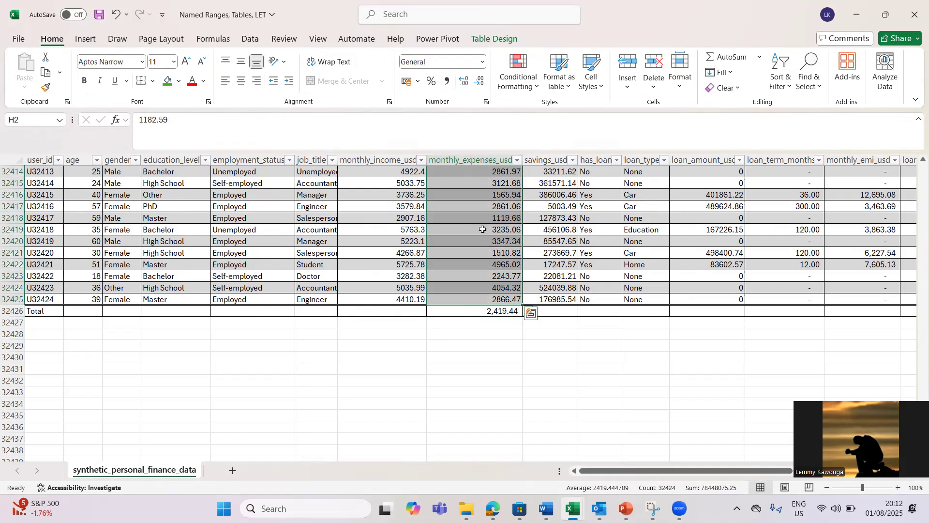
left_click(474, 161)
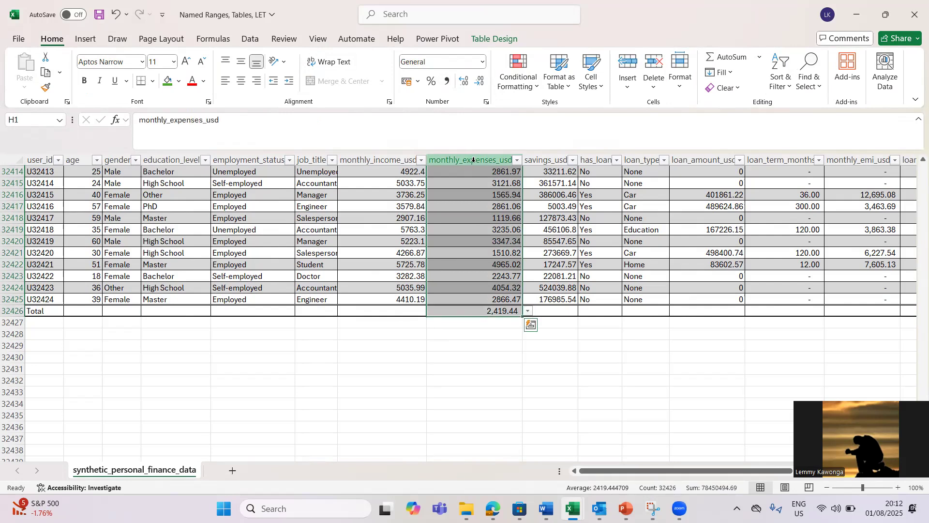
left_click(490, 205)
left_click(483, 157)
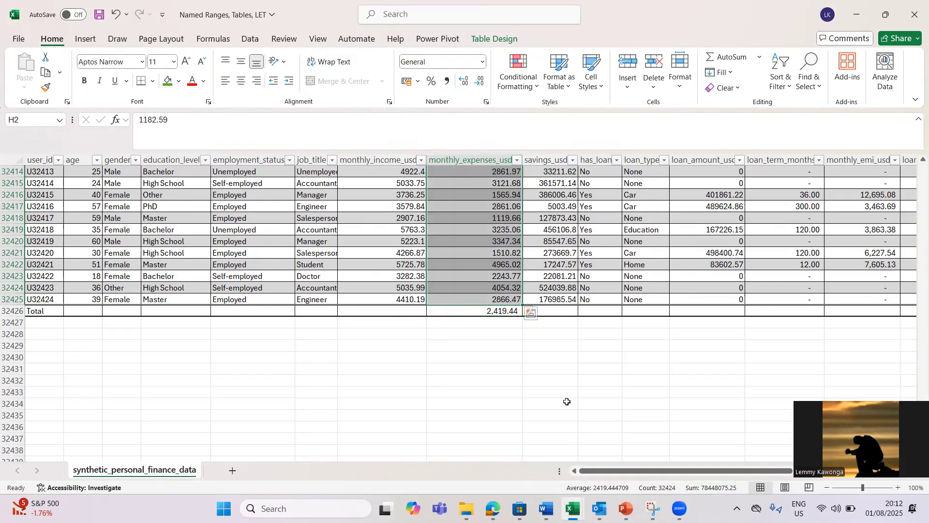
mouse_move(654, 506)
Step: Sum savings_usd in the Total row, apply Comma Style and autofit the column
left_click(563, 309)
left_click(584, 311)
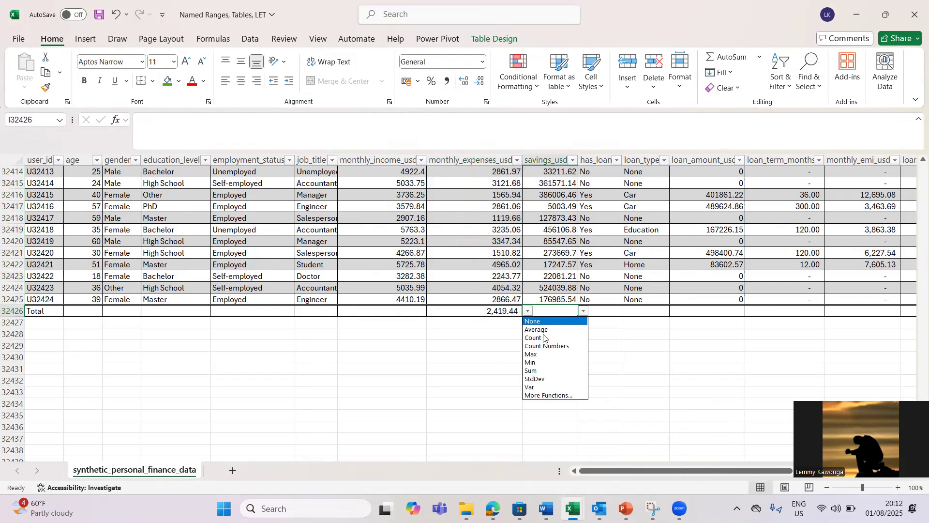
left_click(533, 371)
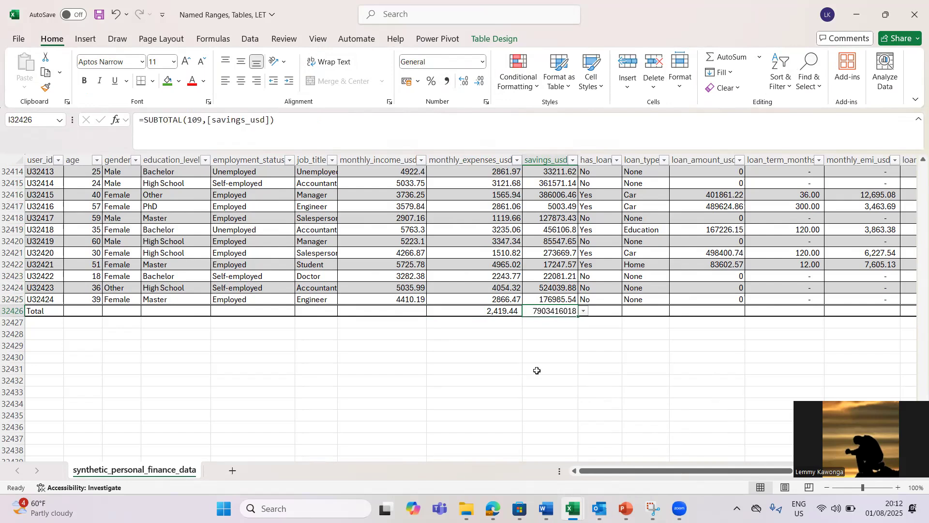
left_click(448, 81)
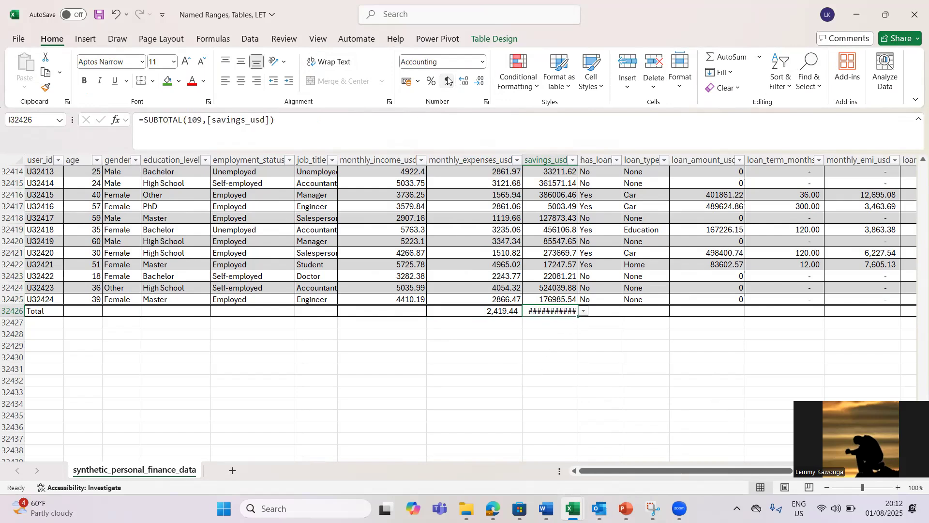
double_click(579, 163)
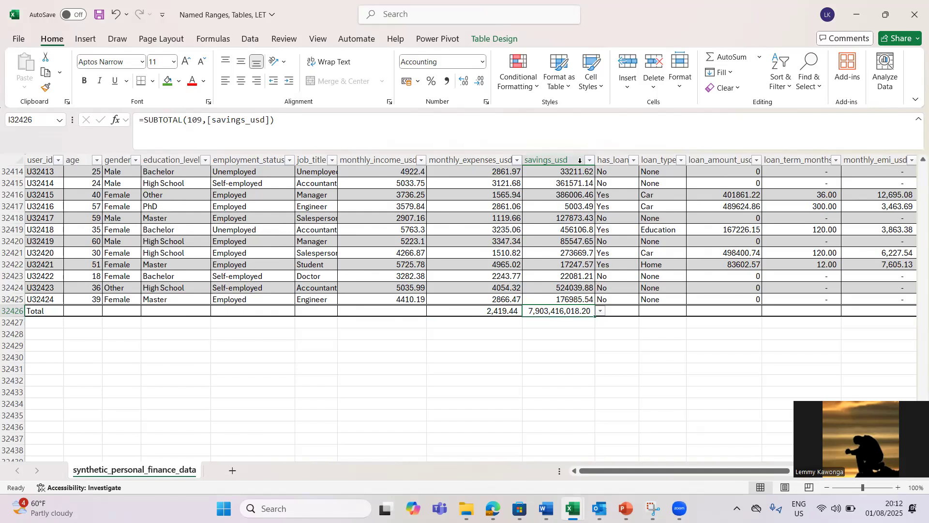
Step: Show the maximum monthly_income_usd, 12,404.05, with Comma Style, then return to the table top
left_click(401, 310)
left_click(433, 311)
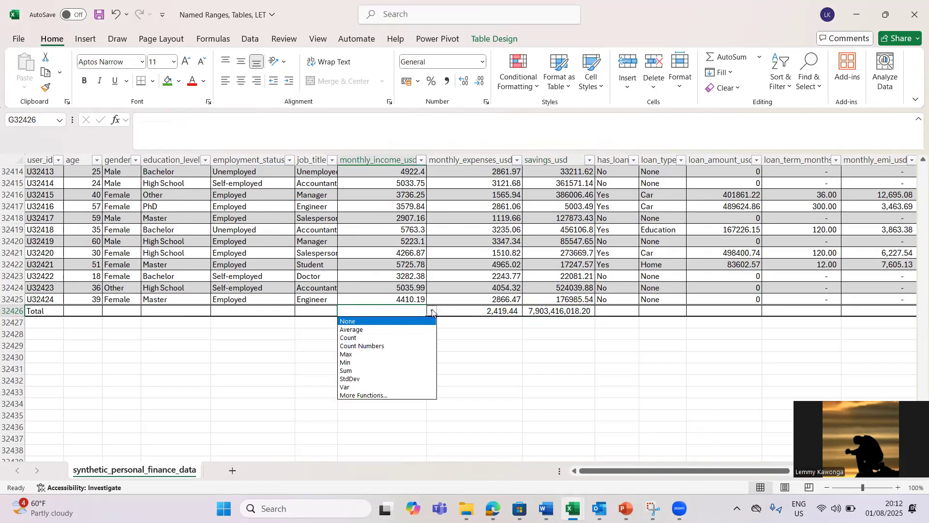
left_click(355, 372)
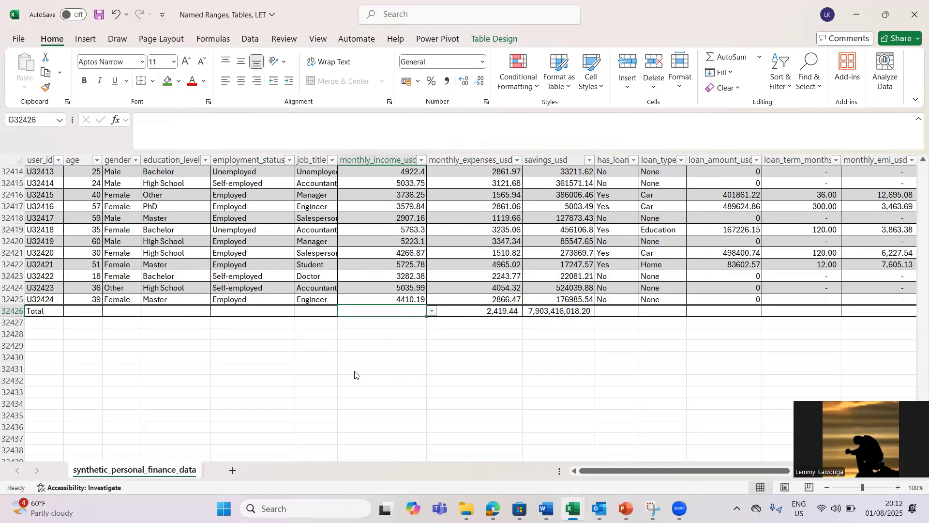
left_click(432, 314)
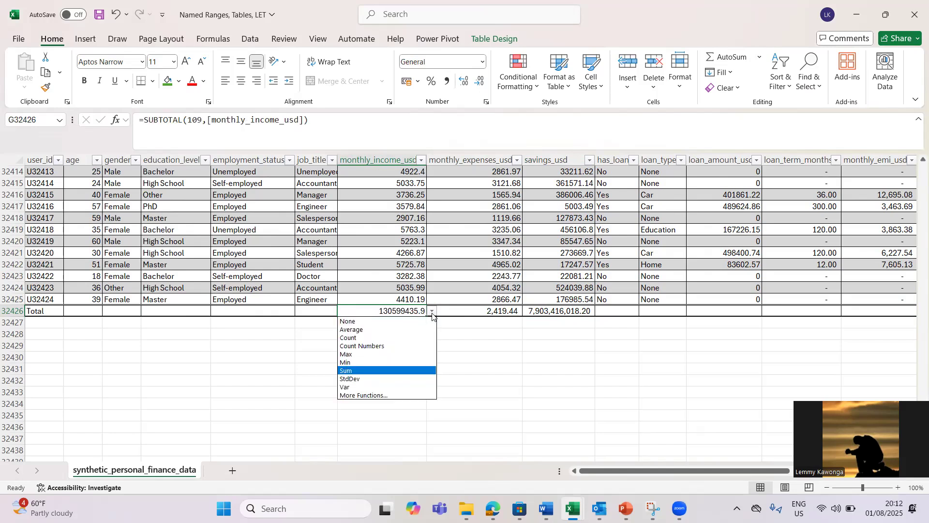
left_click(373, 356)
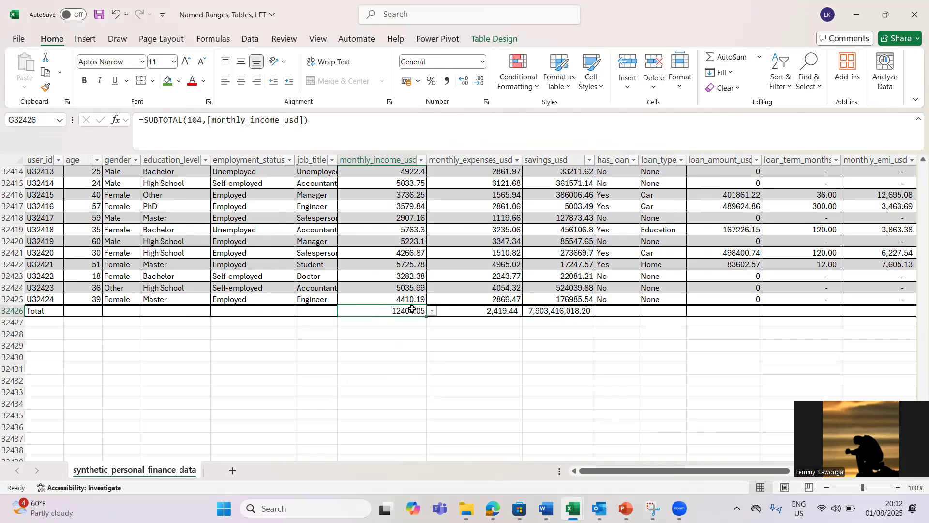
left_click(447, 80)
left_click(561, 298)
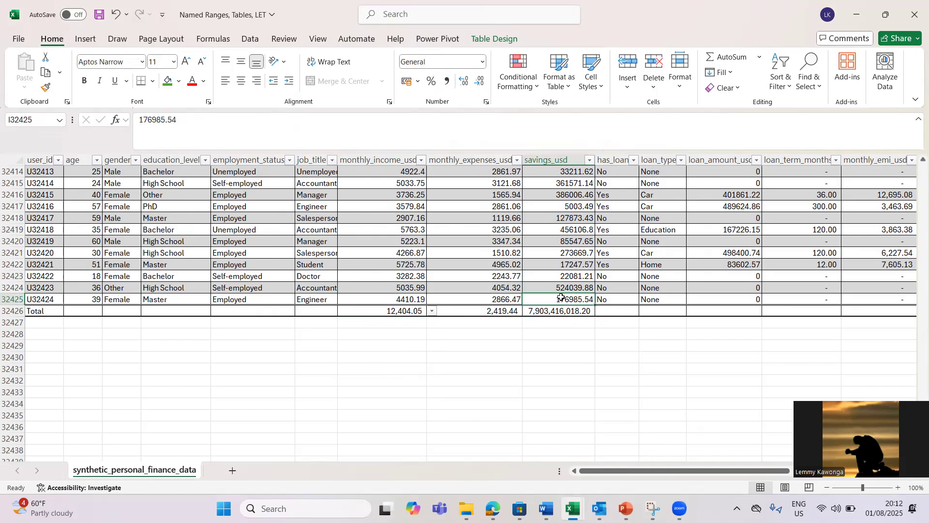
key("ctrl+Up")
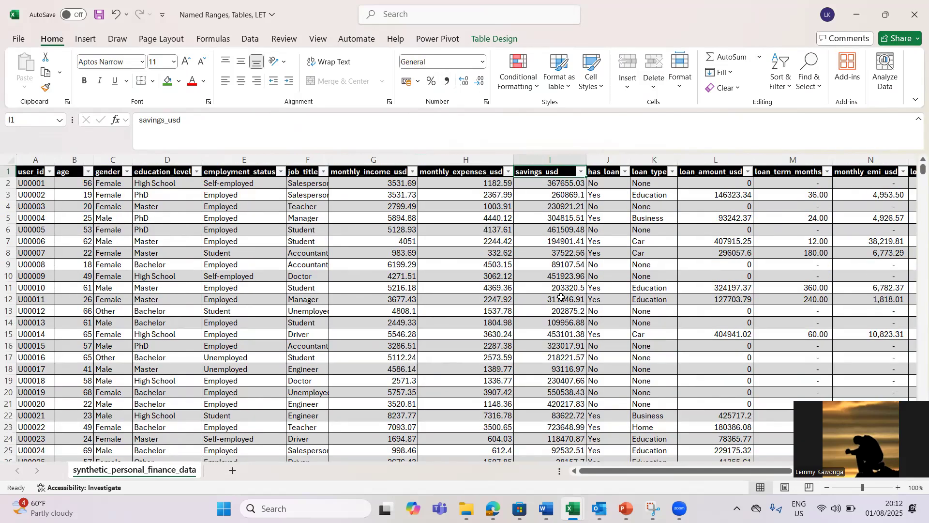
Step: From a table cell, show Table Design and open the education_level filter list
left_click(390, 281)
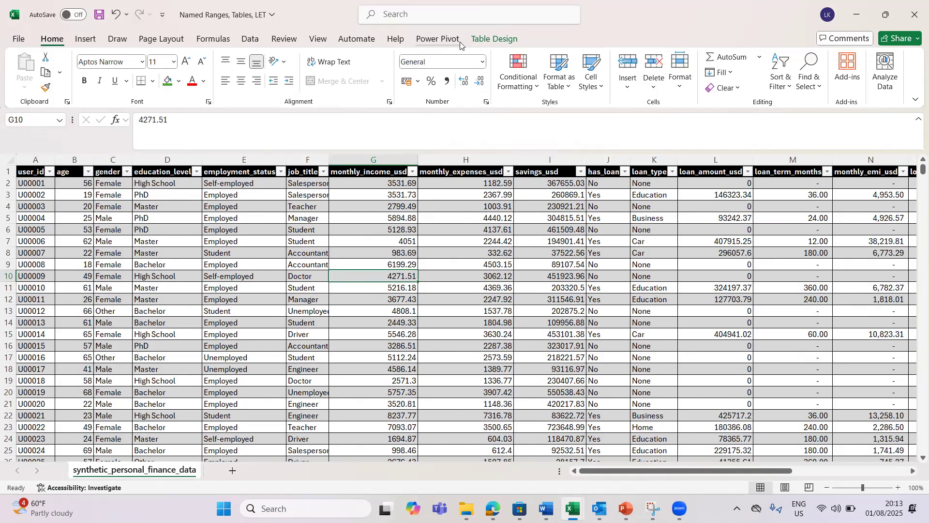
left_click(498, 43)
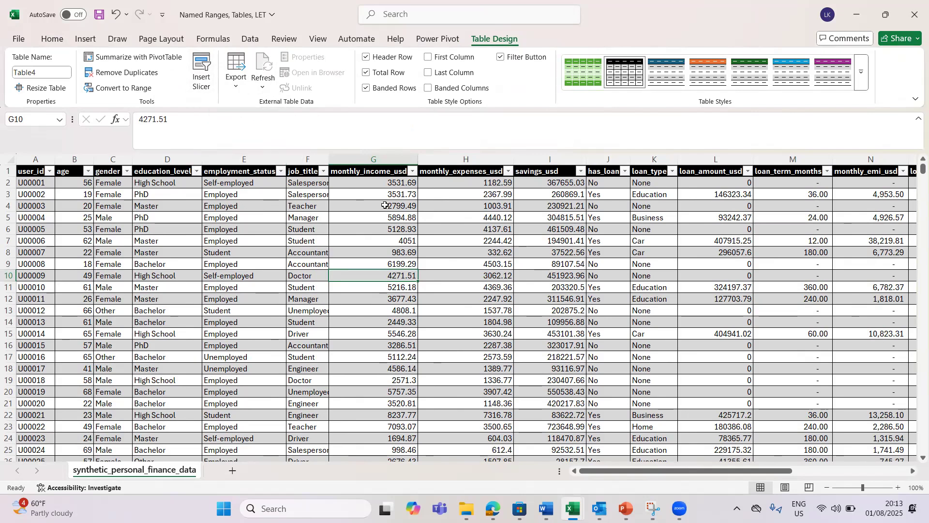
left_click(361, 225)
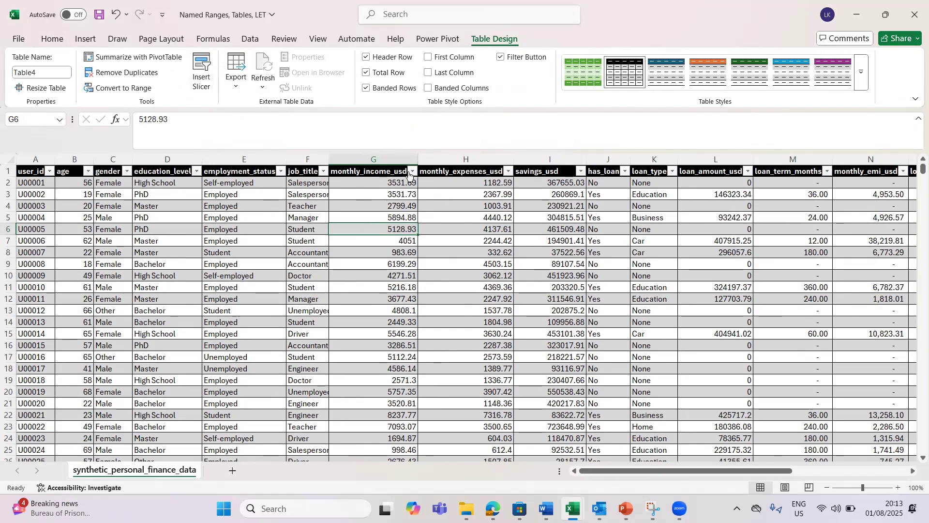
left_click(196, 171)
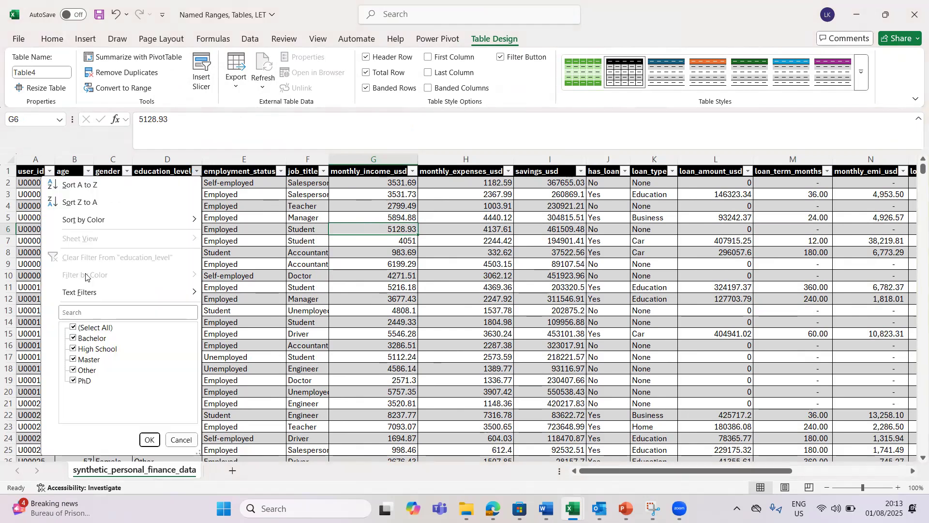
Step: Filter the education_level column to show only PhD rows
left_click(74, 327)
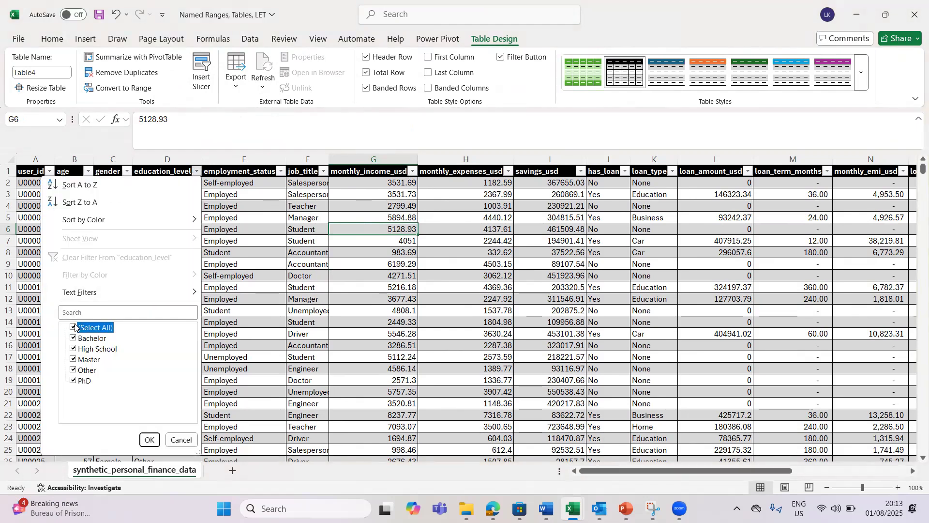
left_click(74, 381)
left_click(150, 440)
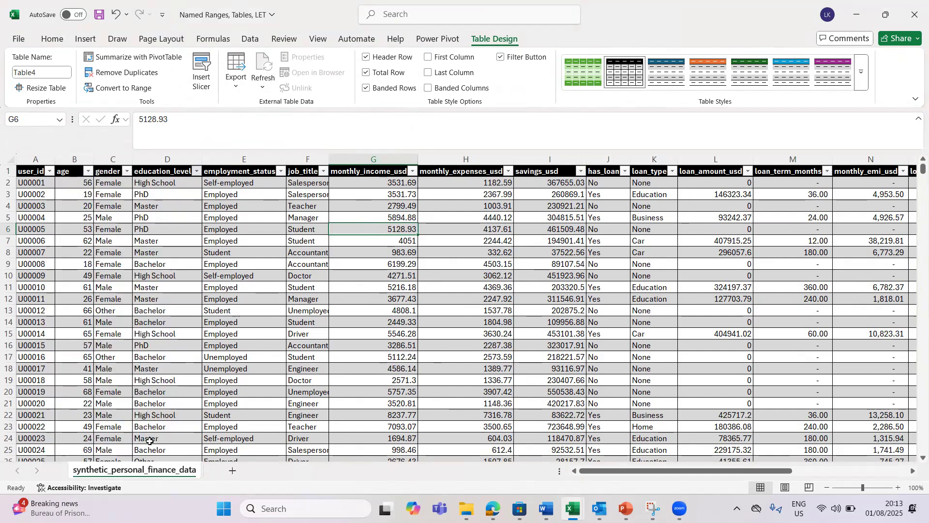
Step: Clear the education_level filter to show all rows again, then select cell G12
left_click(195, 172)
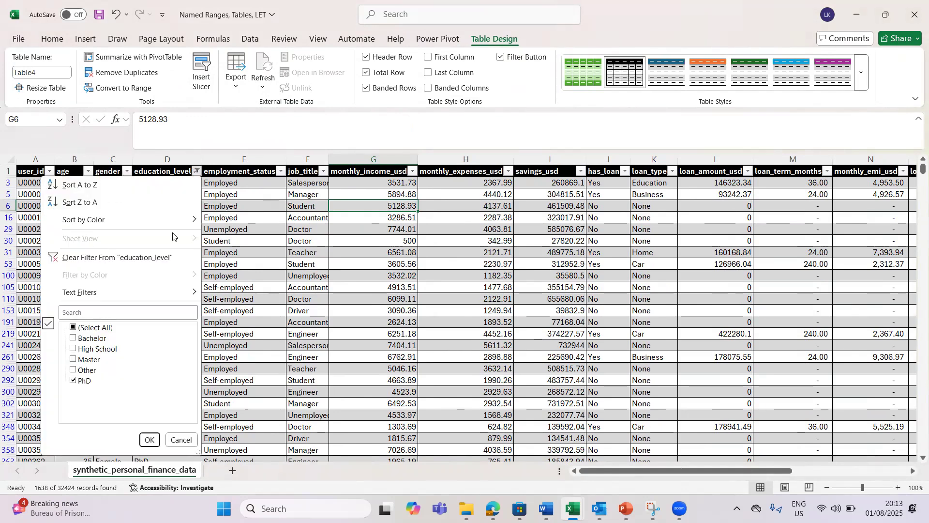
left_click(90, 262)
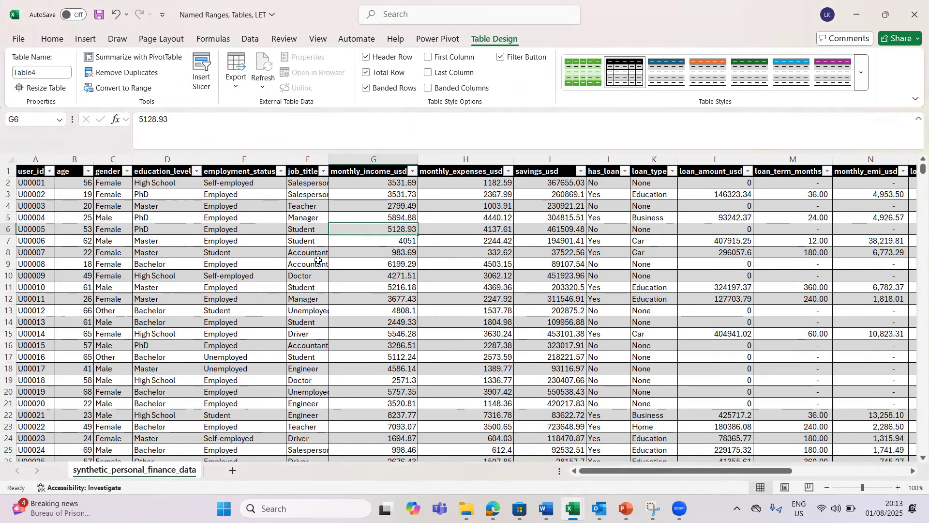
left_click(342, 295)
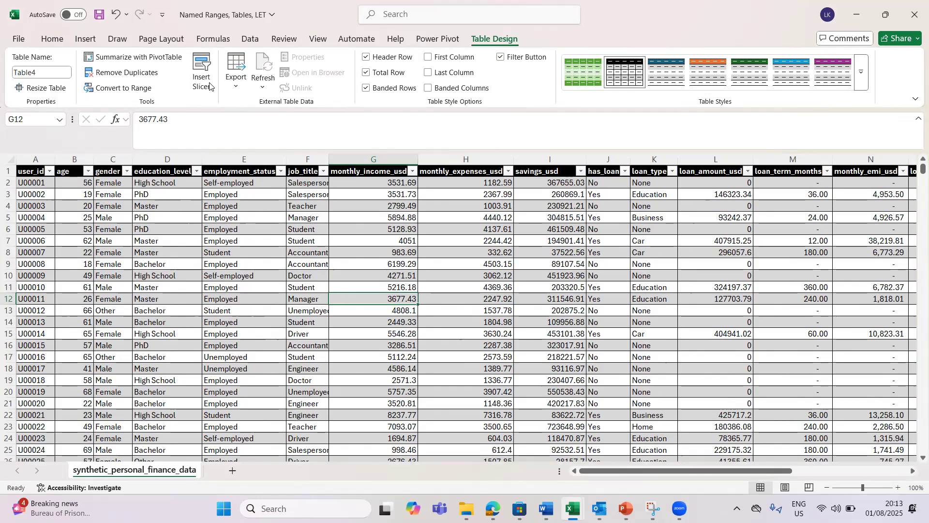
Step: Insert an education_level slicer with Bachelor, High School, Master, Other and PhD buttons
left_click(205, 68)
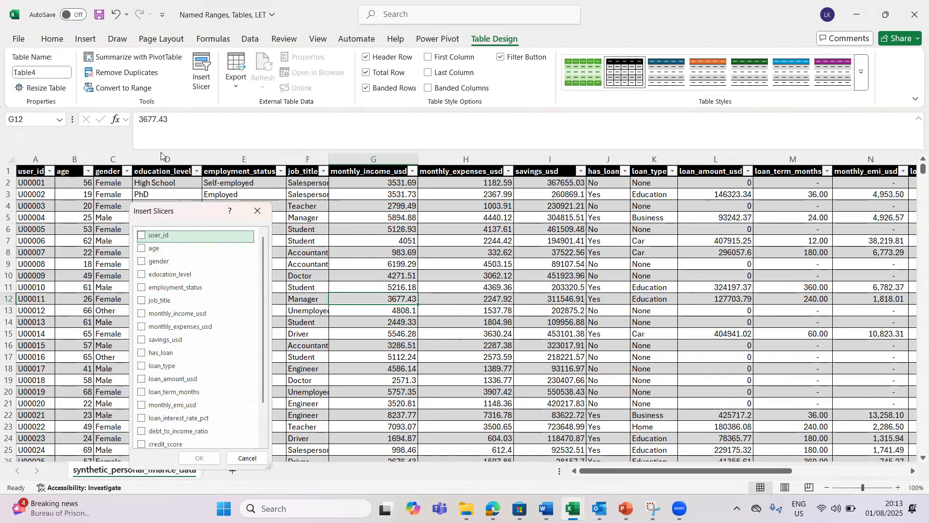
left_click(144, 279)
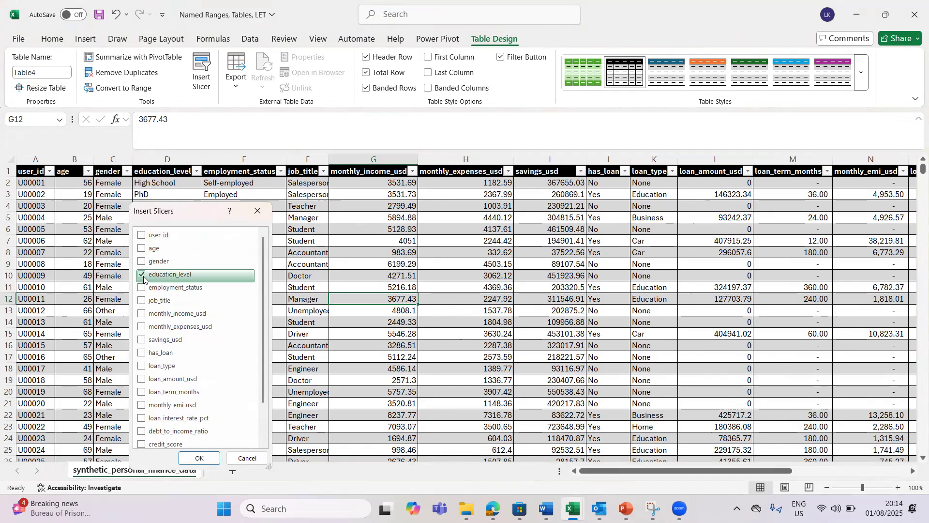
left_click(199, 459)
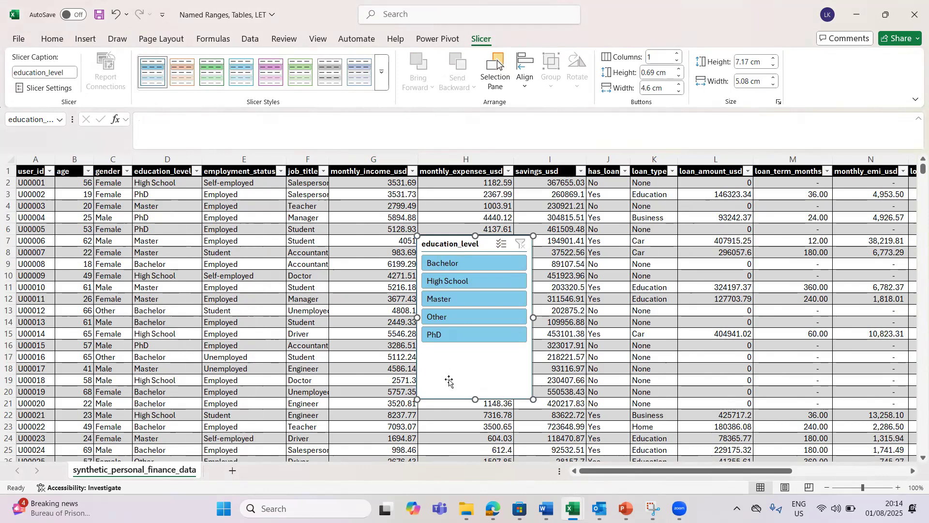
Step: Resize the education_level slicer to 4.93 cm tall and position it over columns J–L
left_click_drag(454, 241, 818, 207)
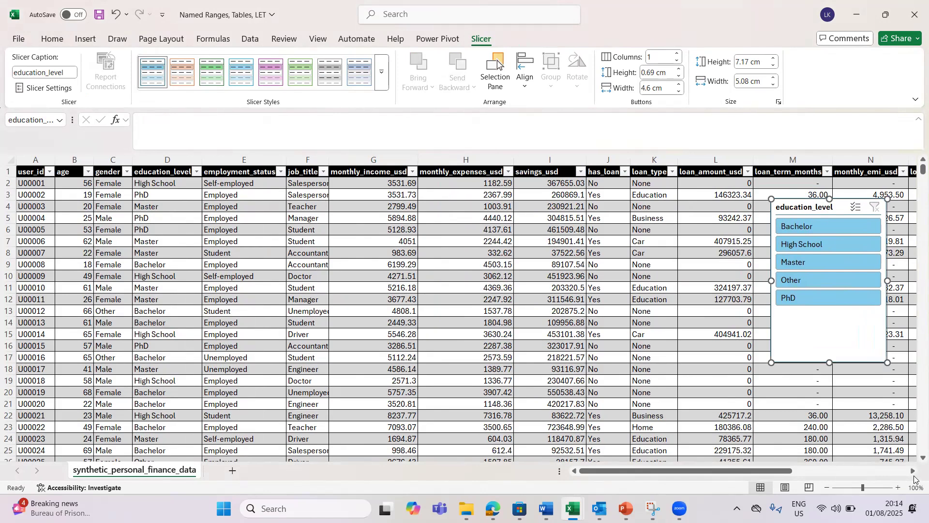
scroll(915, 479, "right", 8)
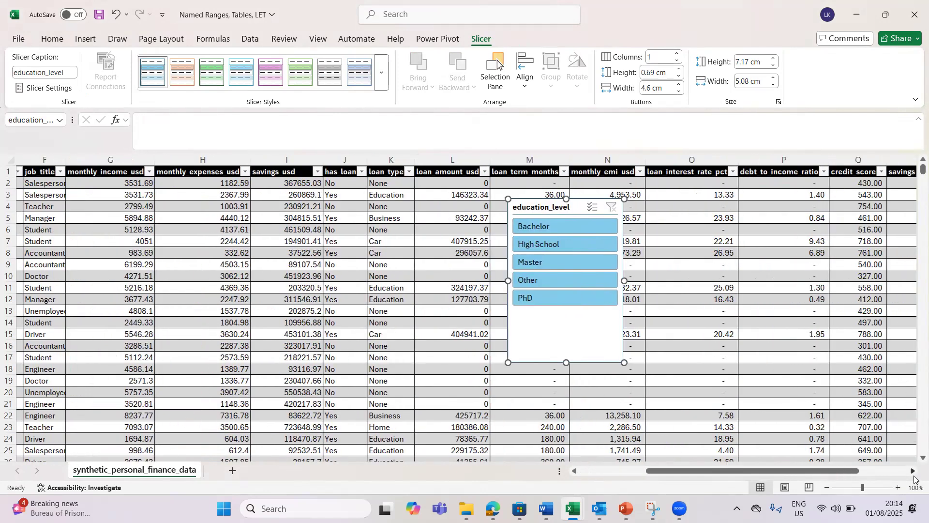
scroll(914, 480, "right", 4)
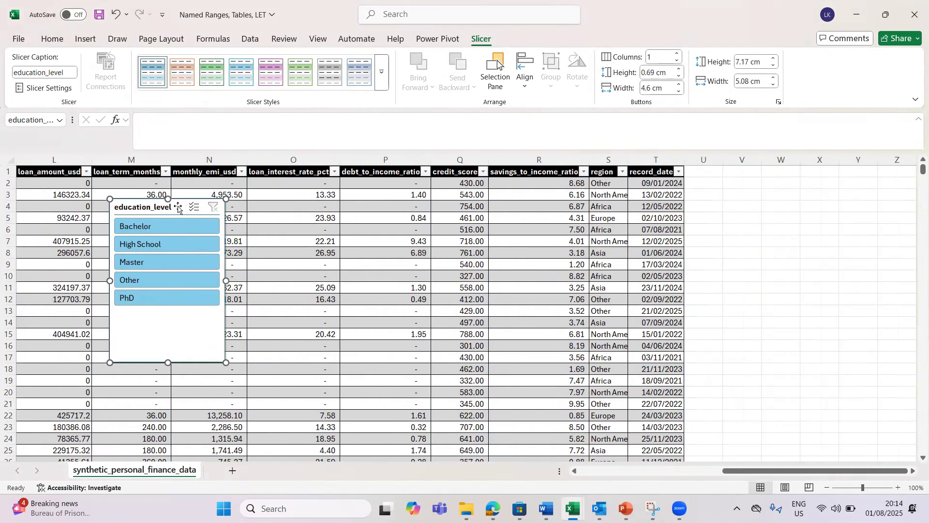
left_click_drag(178, 206, 790, 186)
left_click(828, 488)
left_click(828, 488)
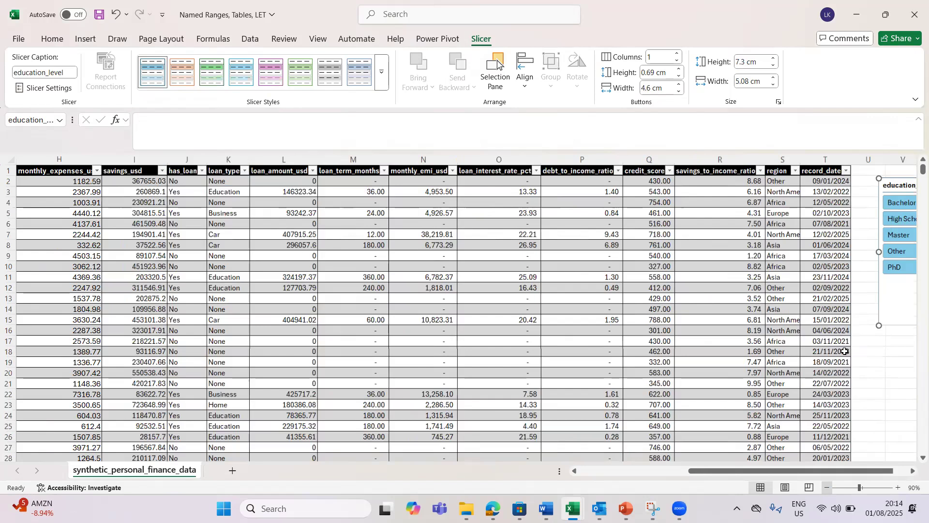
left_click(913, 471)
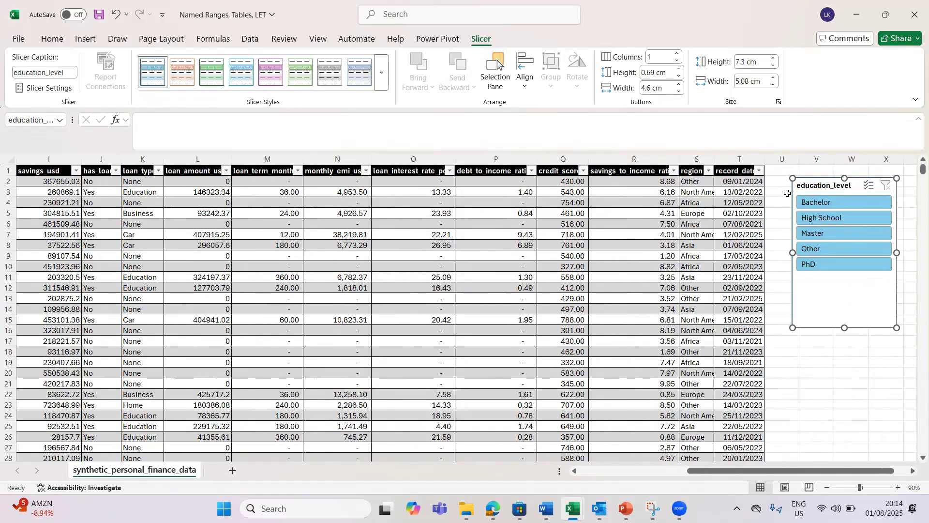
left_click_drag(789, 203, 374, 237)
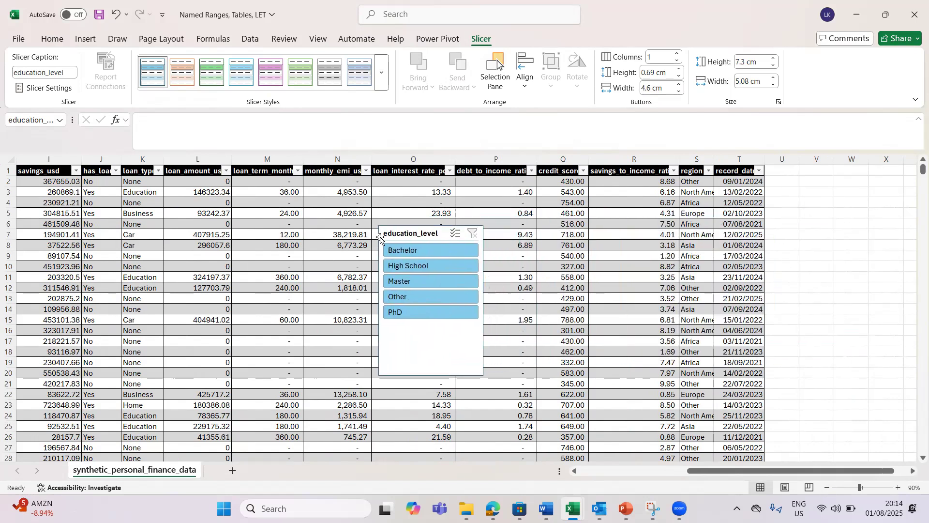
left_click_drag(433, 377, 434, 326)
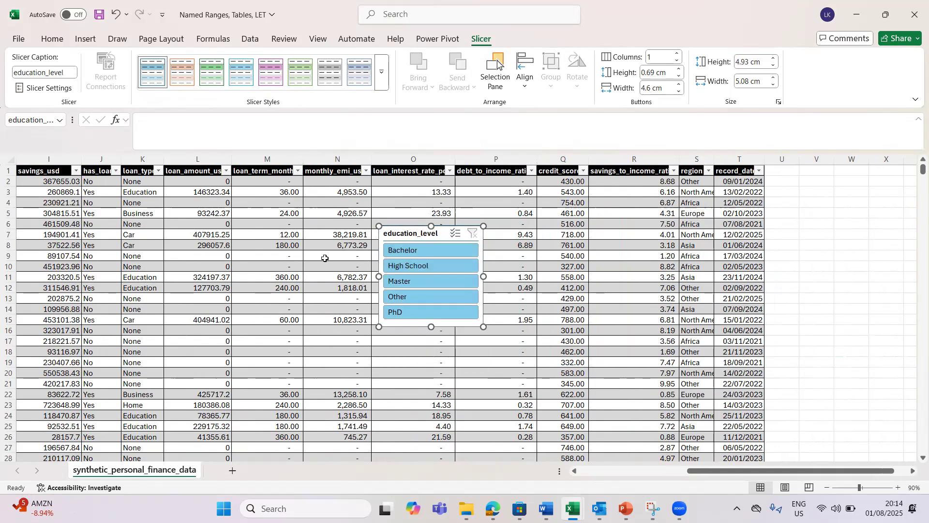
left_click_drag(721, 472, 558, 478)
left_click_drag(834, 233, 538, 252)
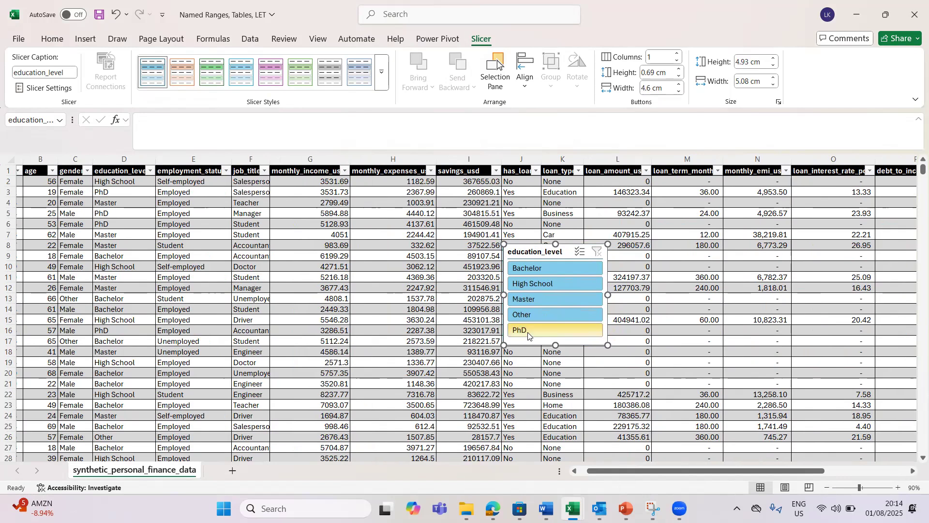
left_click(528, 332)
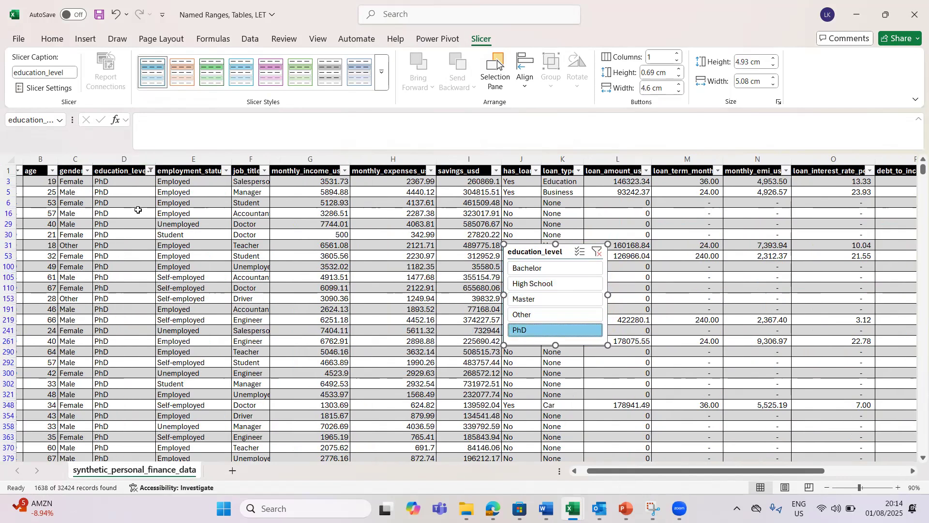
left_click(531, 286)
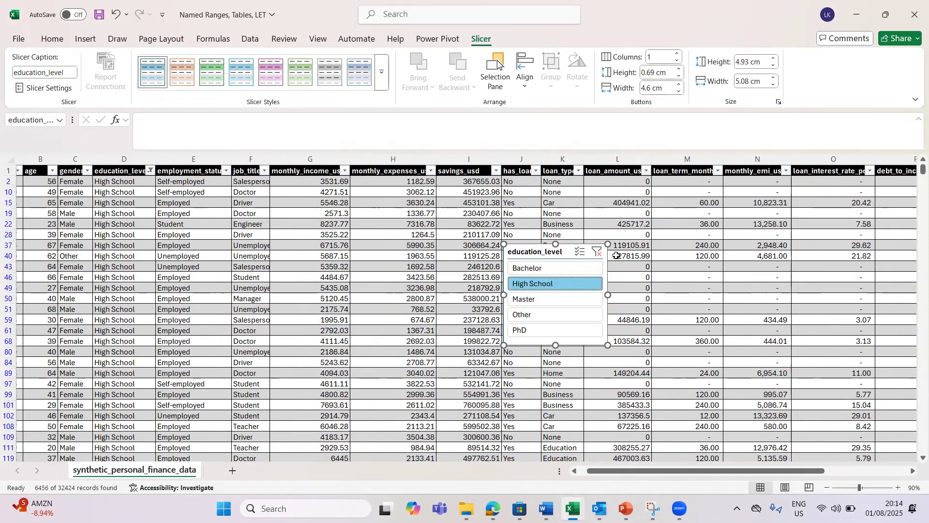
left_click(597, 251)
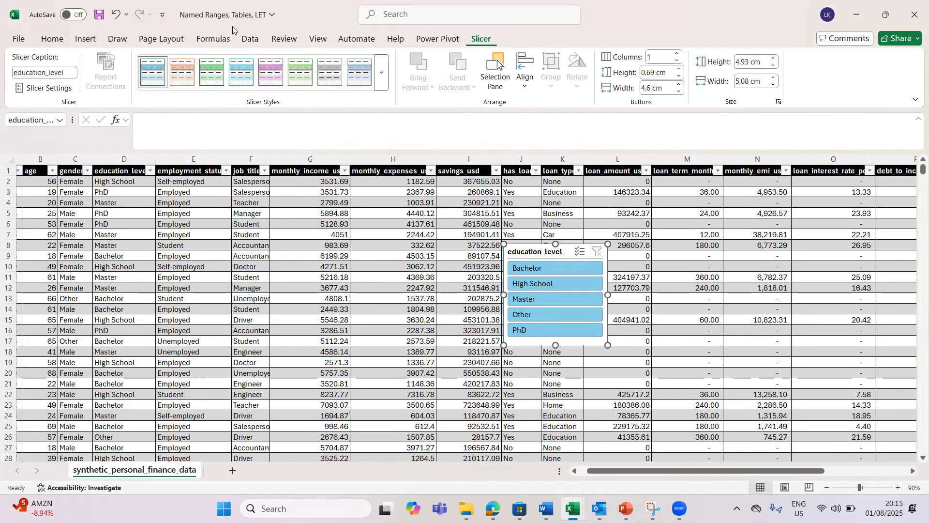
key("Escape")
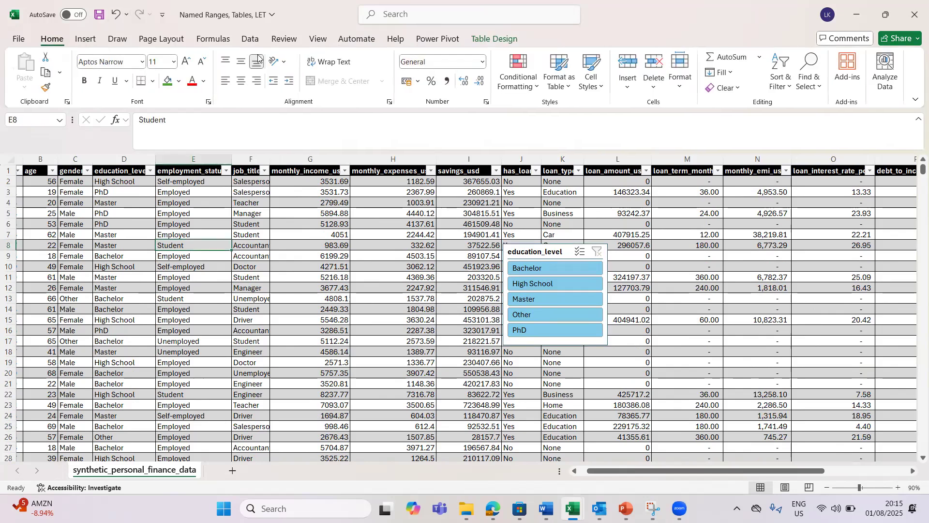
Step: Insert a second slicer for the employment_status field from Table Design
left_click(491, 40)
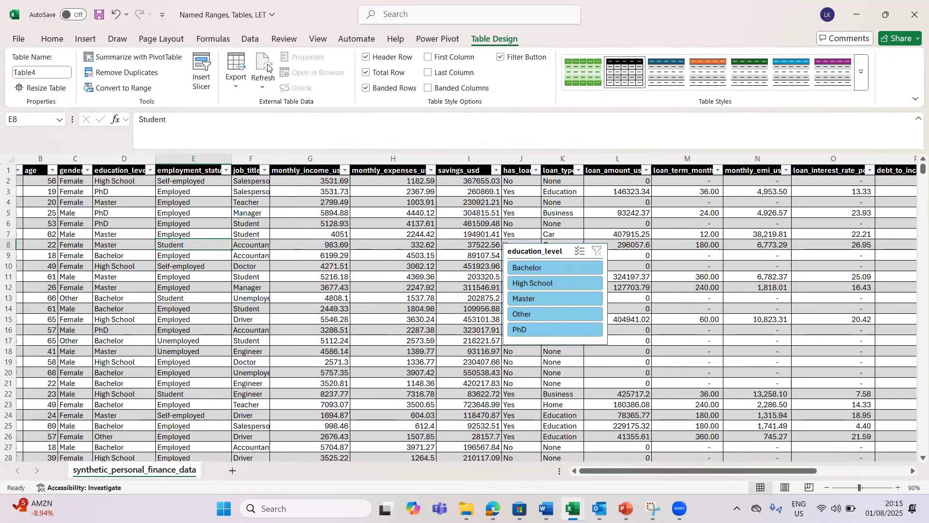
left_click(203, 70)
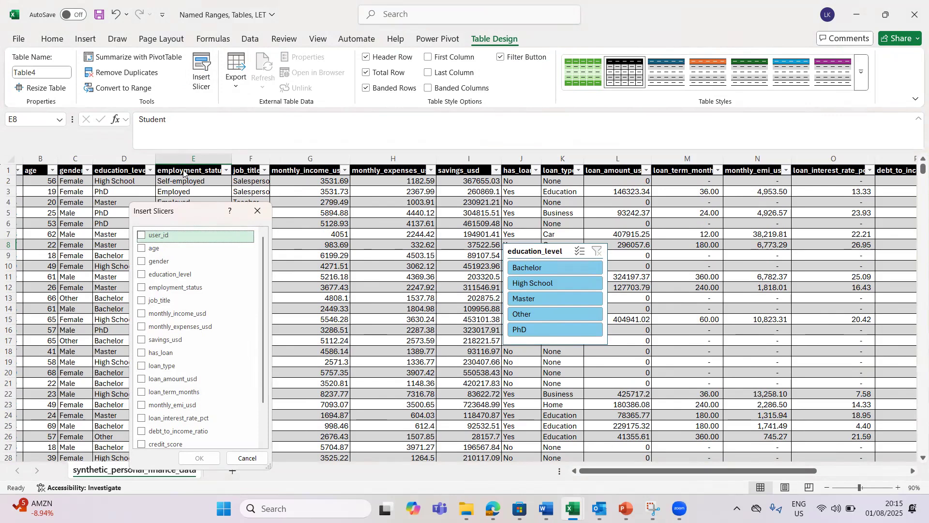
left_click(154, 288)
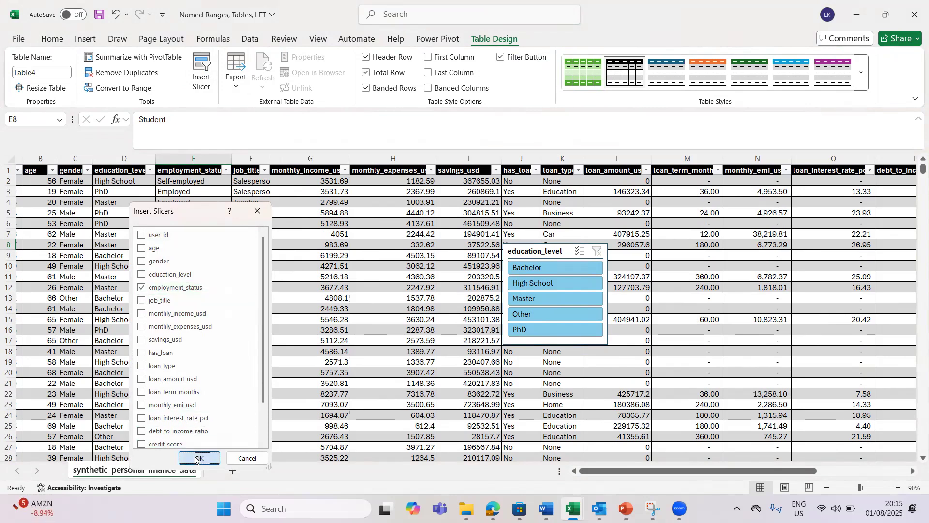
left_click(199, 458)
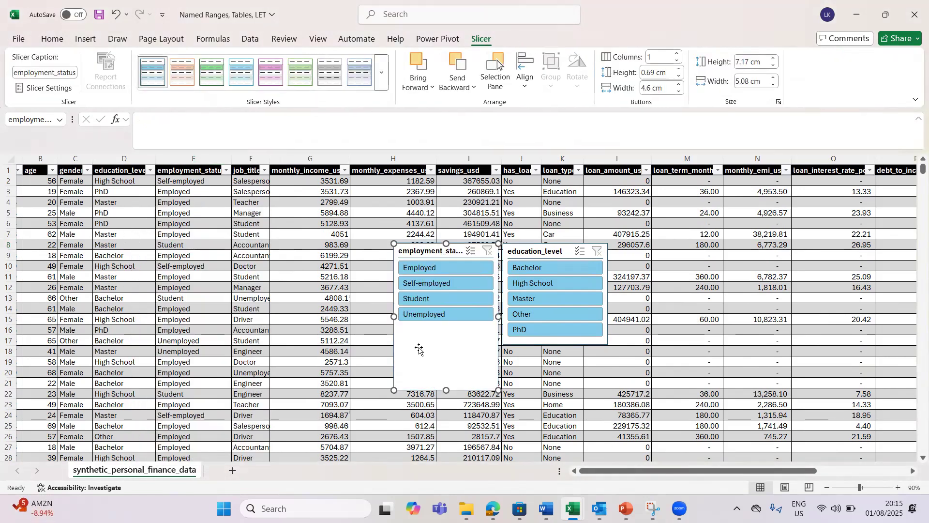
Step: Shorten the employment_status slicer, place it below education_level, and filter to Employed (19410 records)
left_click_drag(426, 246, 397, 198)
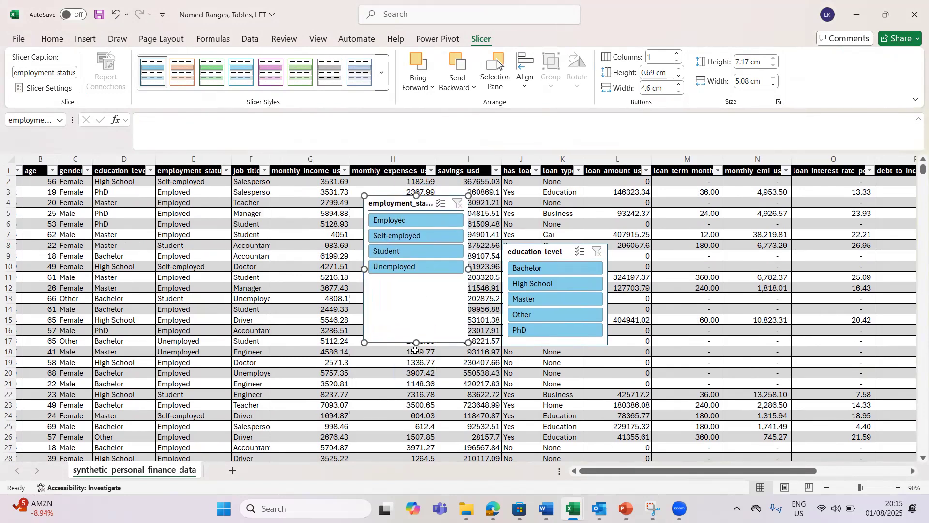
left_click_drag(417, 340, 417, 281)
left_click_drag(411, 198, 556, 365)
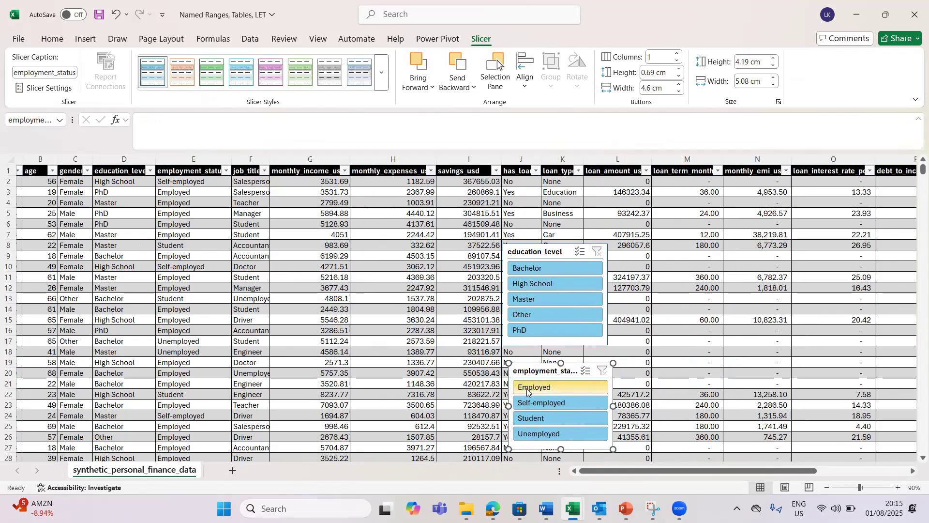
left_click(528, 390)
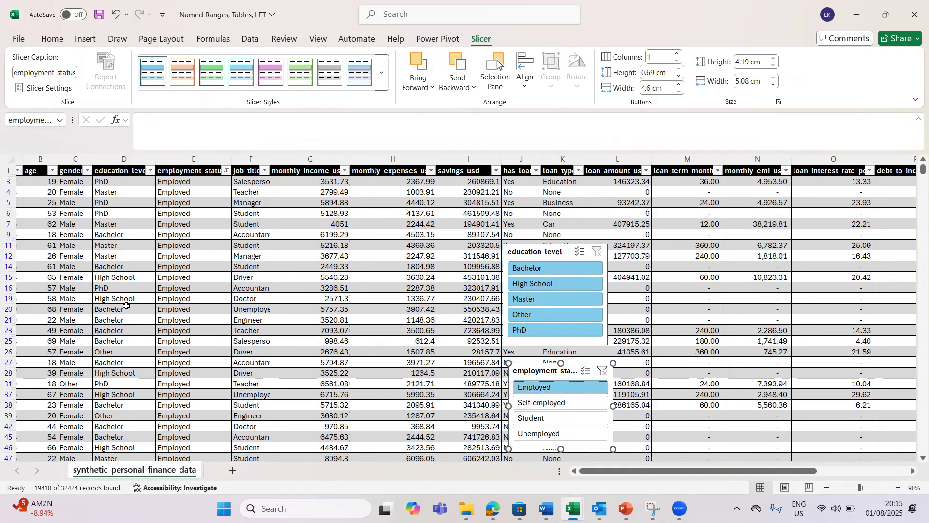
Step: Narrow education_level to Master only, leaving 5812 of 32424 Employed records
left_click(523, 301)
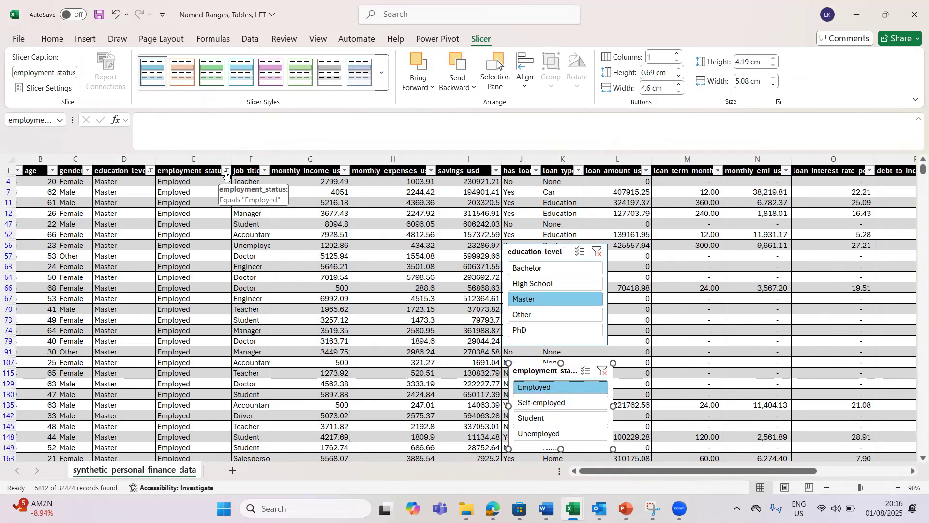
left_click(226, 170)
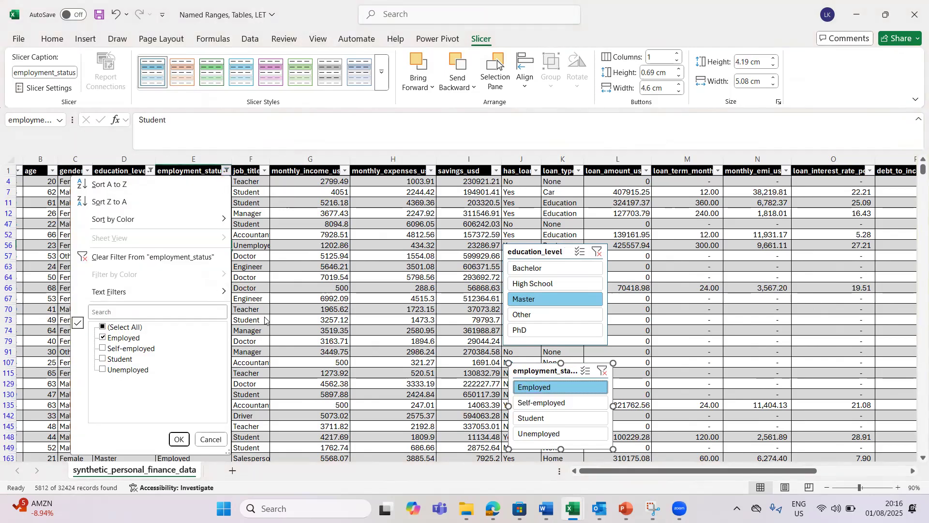
left_click(179, 439)
left_click(151, 171)
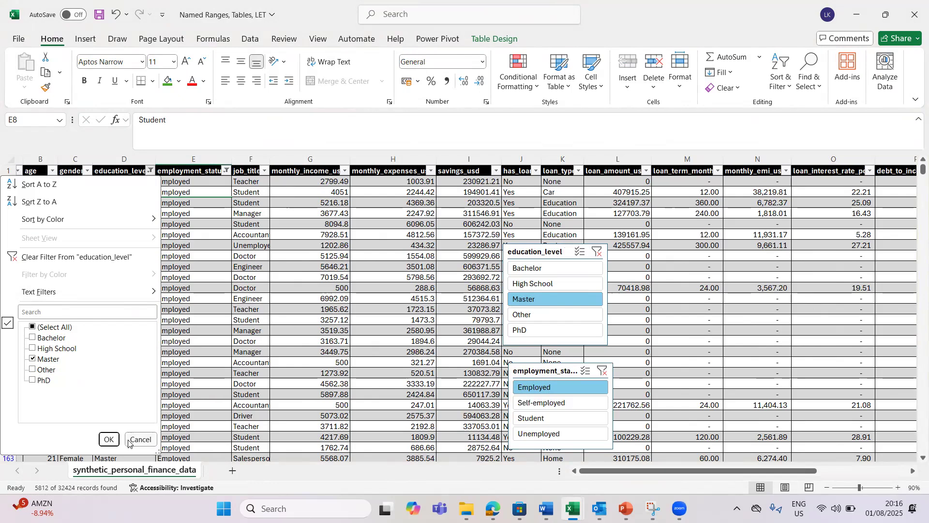
left_click(109, 439)
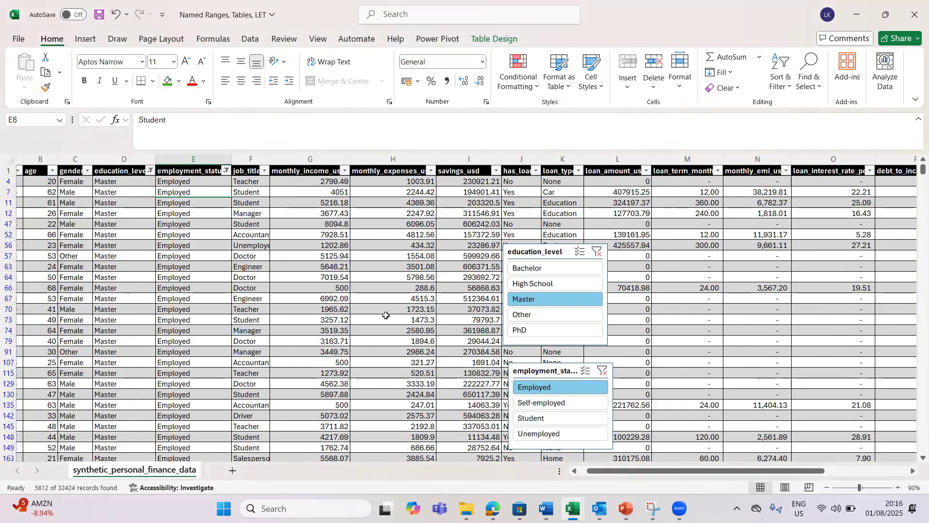
left_click(529, 296)
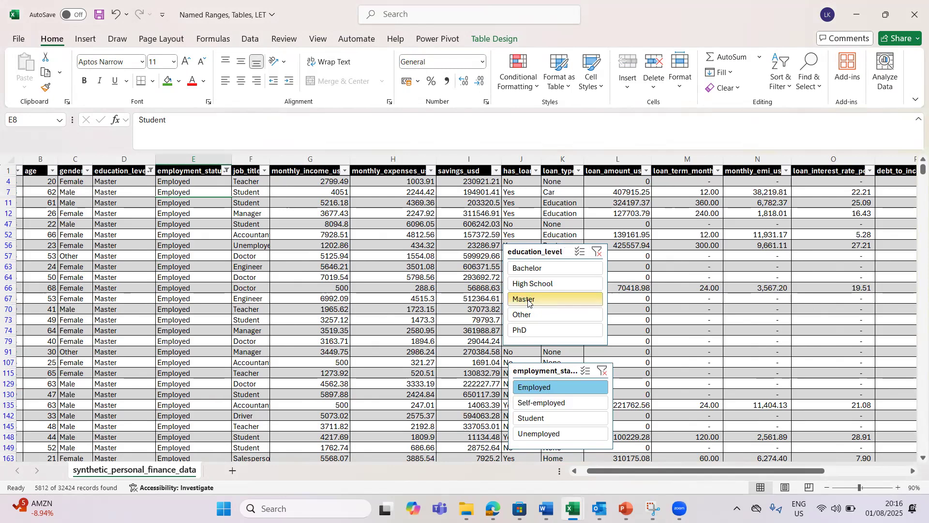
left_click(539, 270)
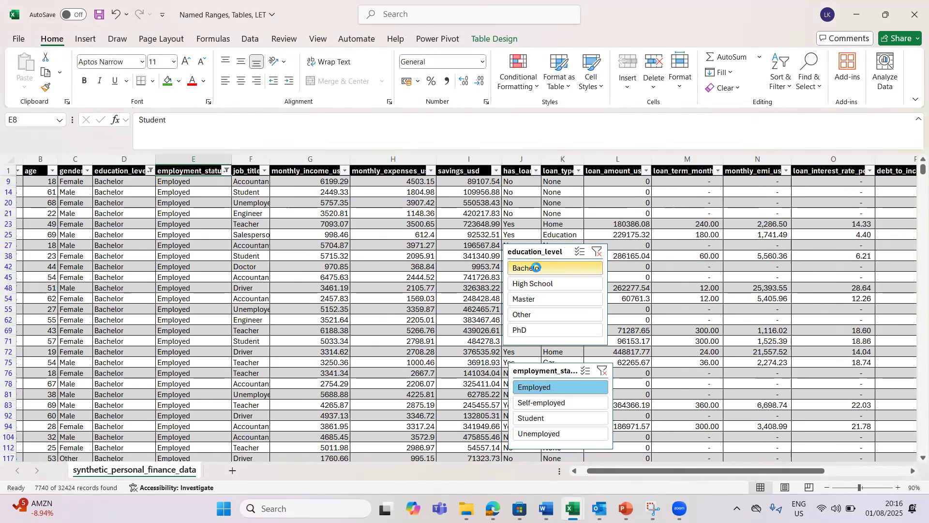
left_click(533, 298)
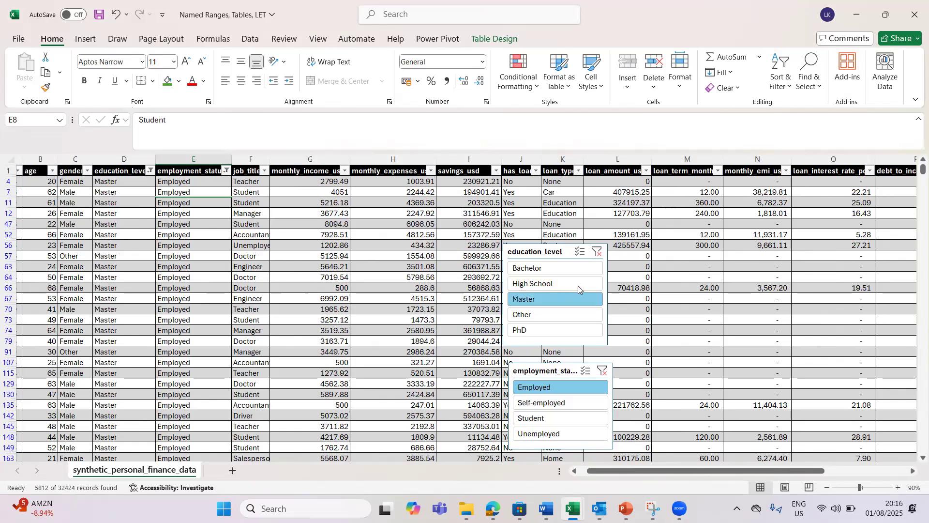
left_click(532, 269)
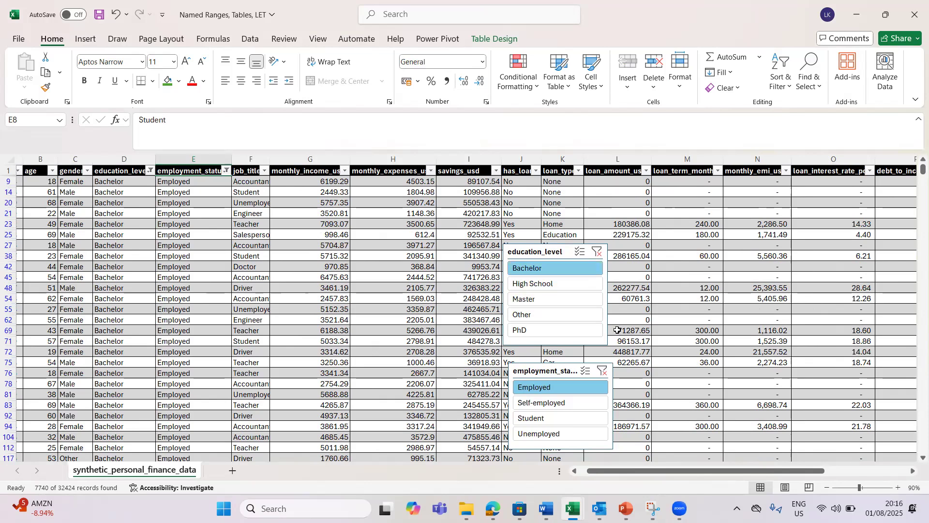
left_click(532, 300)
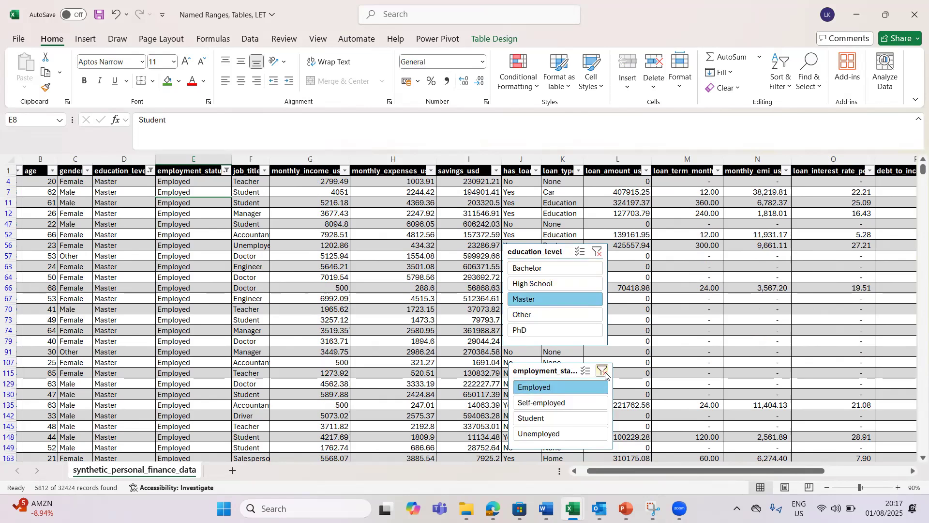
Step: Clear both slicers, then select Bachelor and High School with Unemployed, leaving 1950 records
left_click(603, 372)
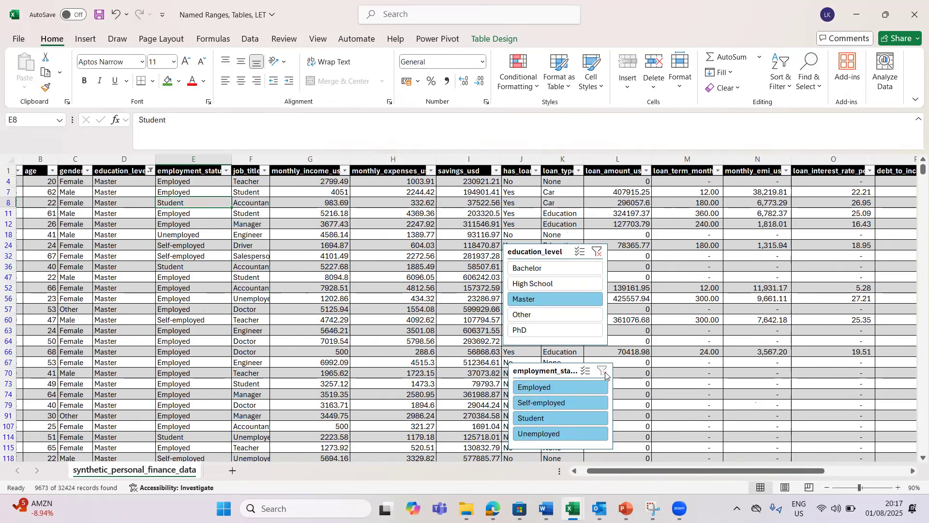
left_click(597, 252)
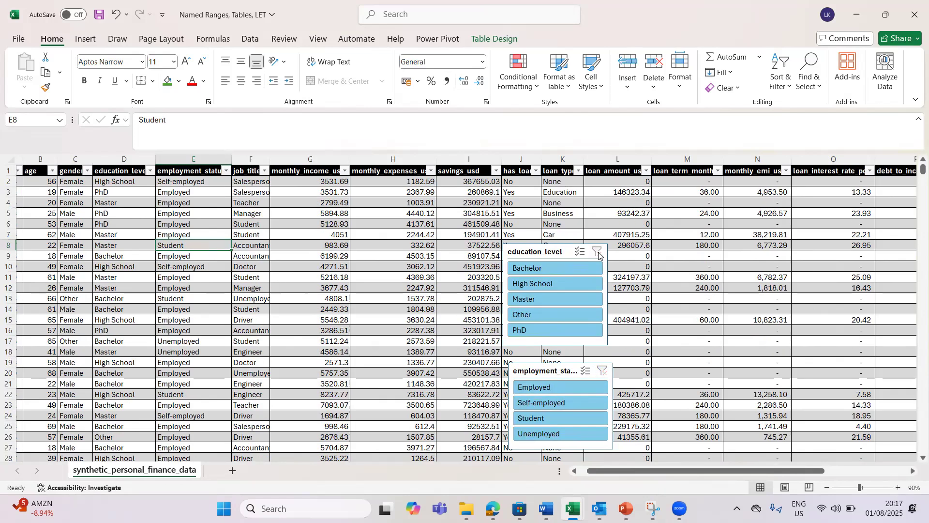
left_click(545, 269)
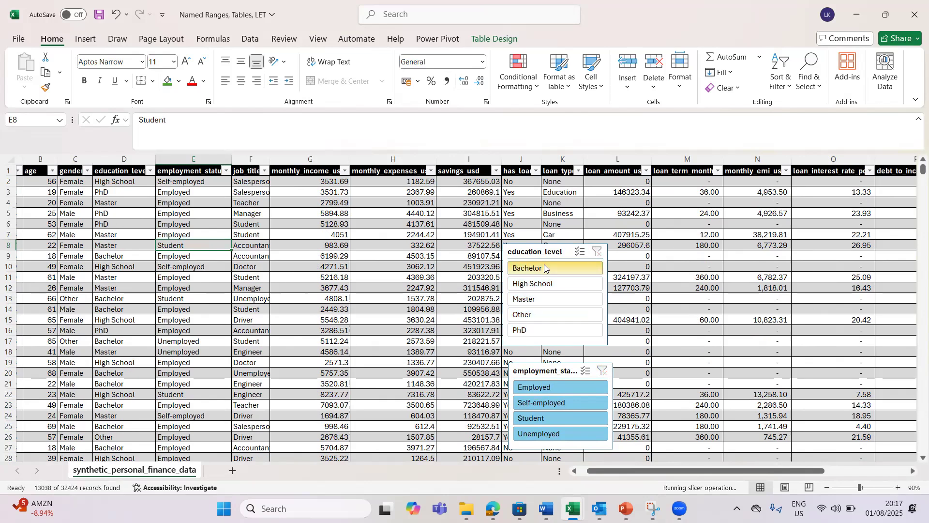
left_click(535, 289, "ctrl")
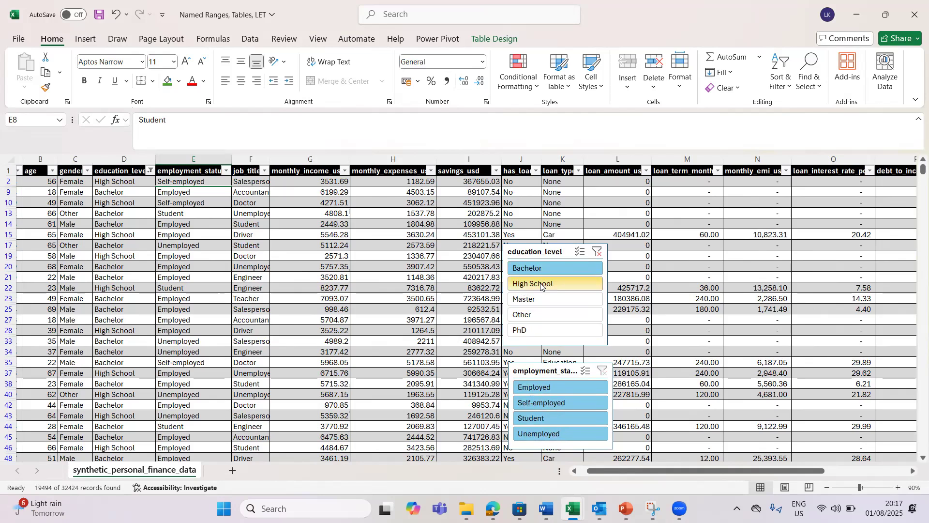
left_click(557, 435)
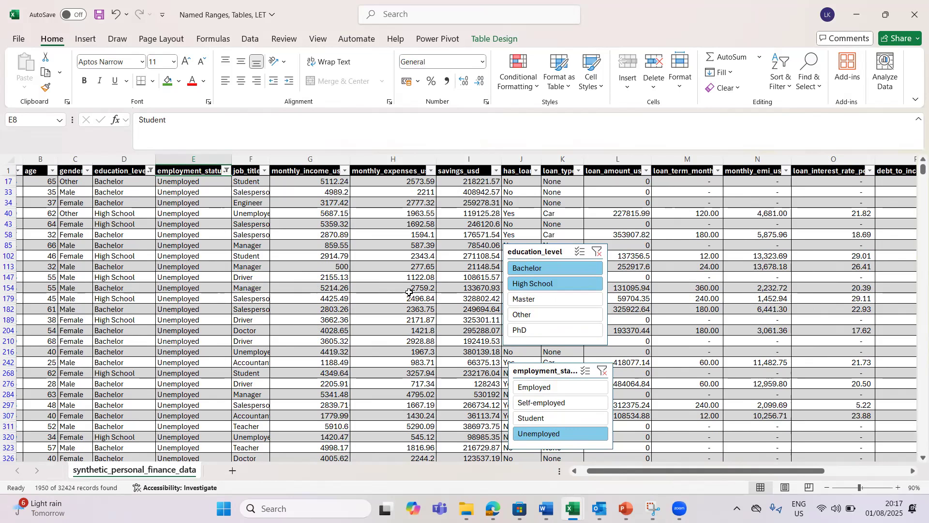
Step: Inspect several filtered income, expenses and job title cells, ending on the Table Design tab
left_click(334, 291)
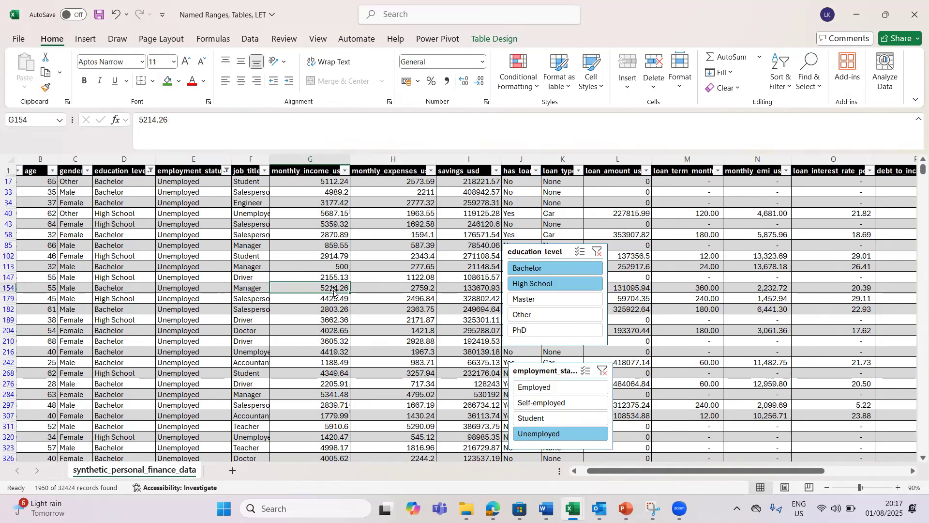
left_click(369, 263)
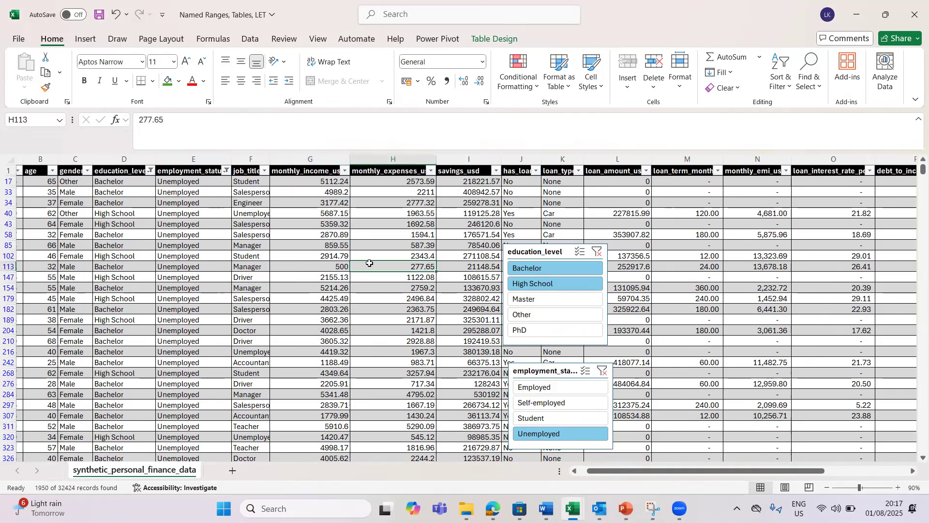
left_click(254, 252)
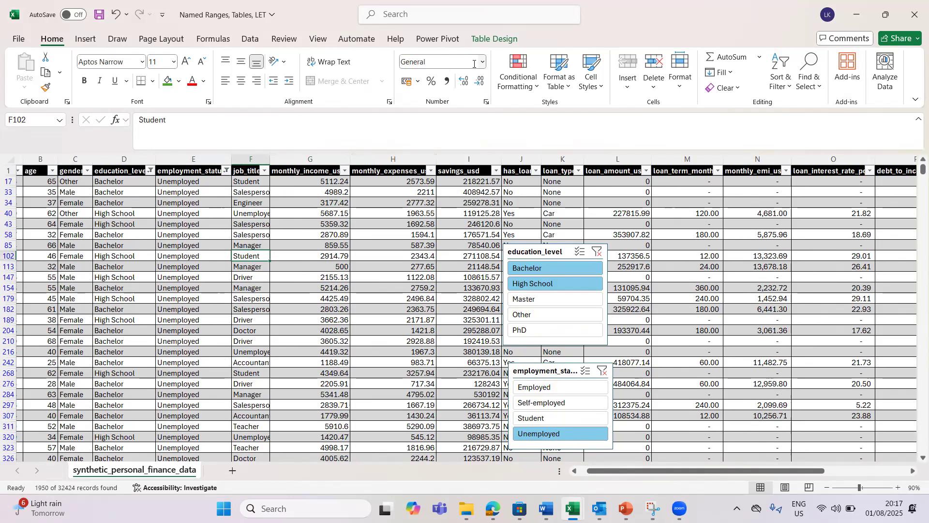
left_click(495, 39)
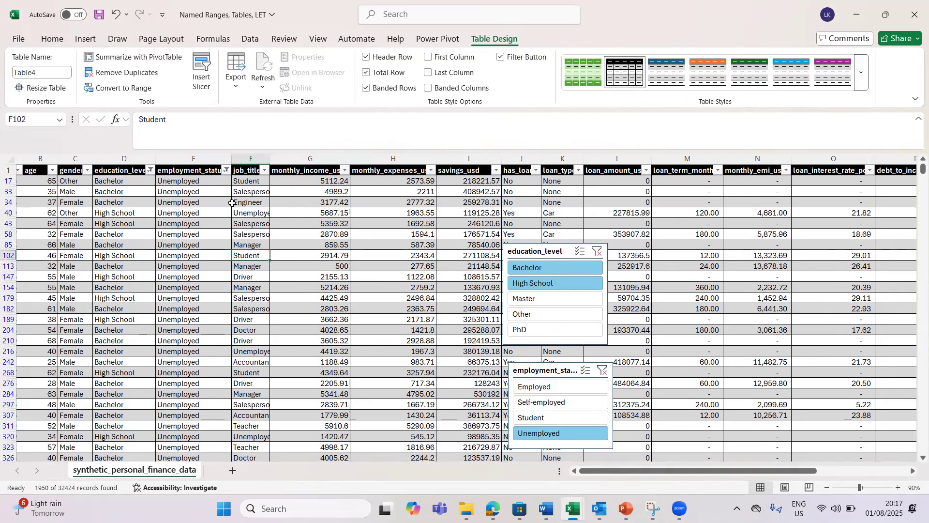
left_click(393, 296)
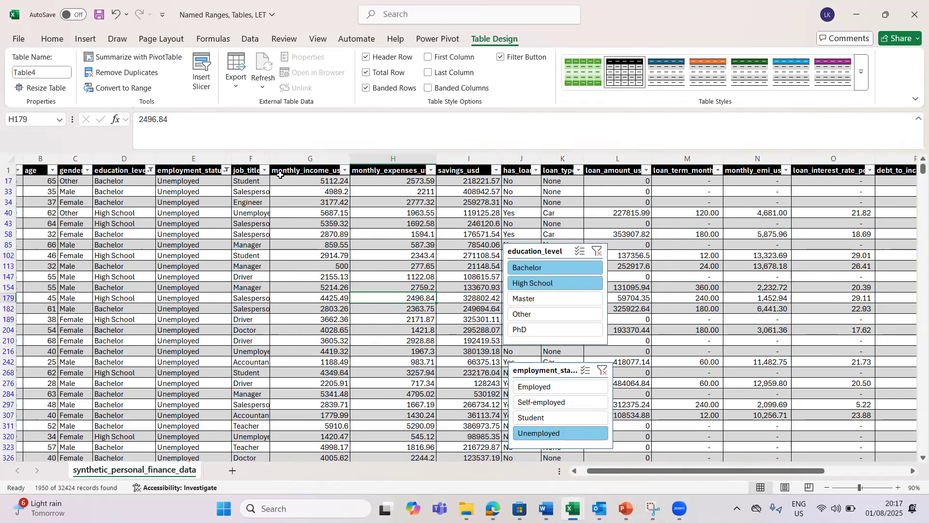
left_click(51, 42)
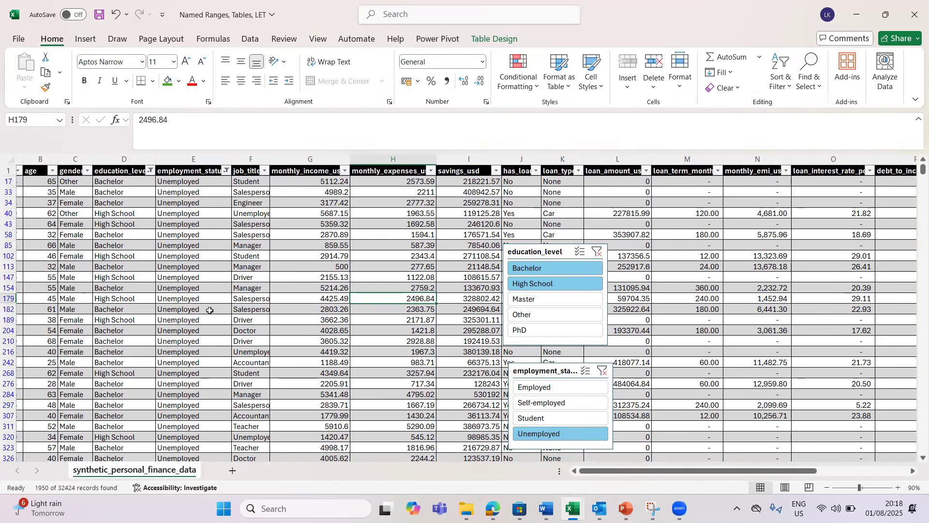
left_click(299, 371)
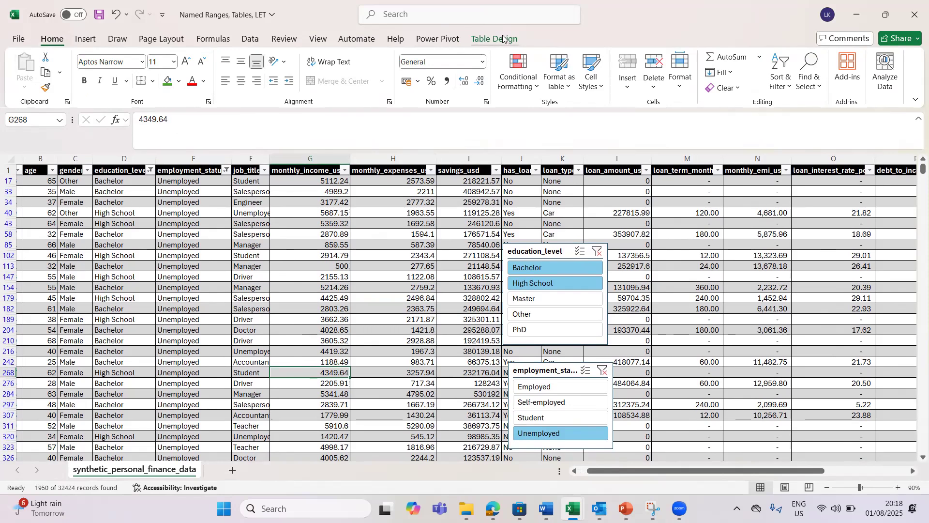
left_click(502, 36)
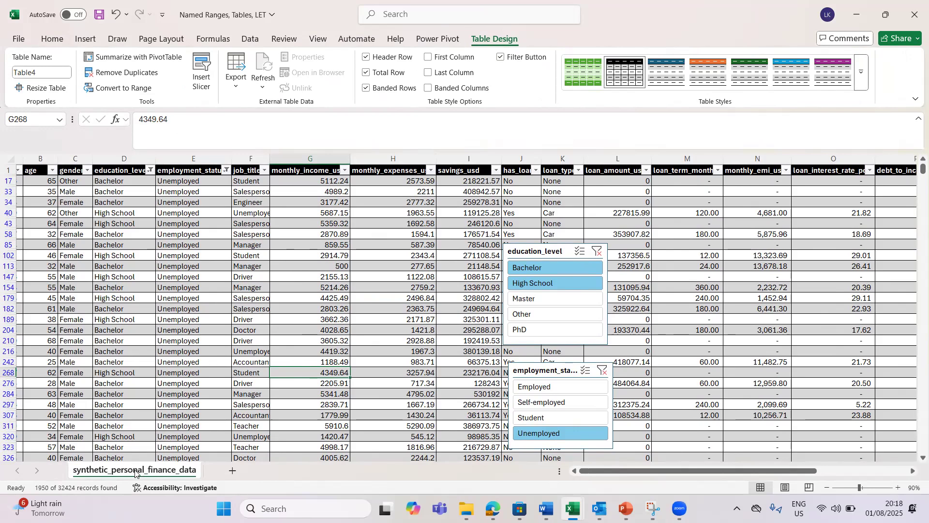
Step: Copy the finance sheet to synthetic_personal_finance_ (2) and compare it with the original
left_click_drag(219, 468, 219, 468)
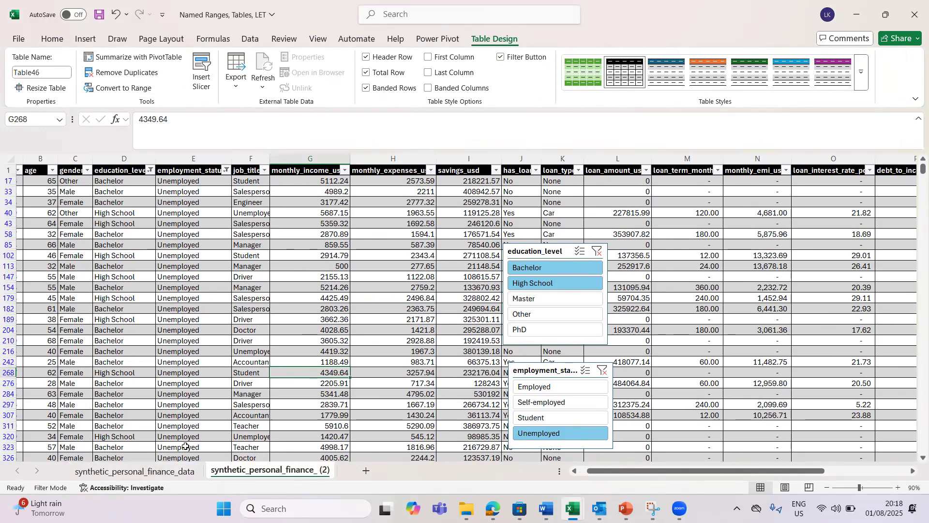
left_click(131, 472)
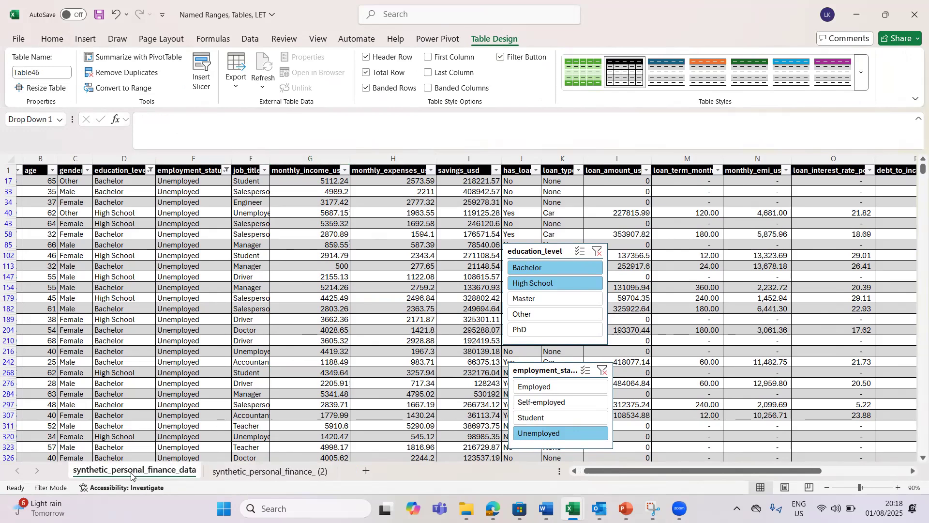
left_click(304, 294)
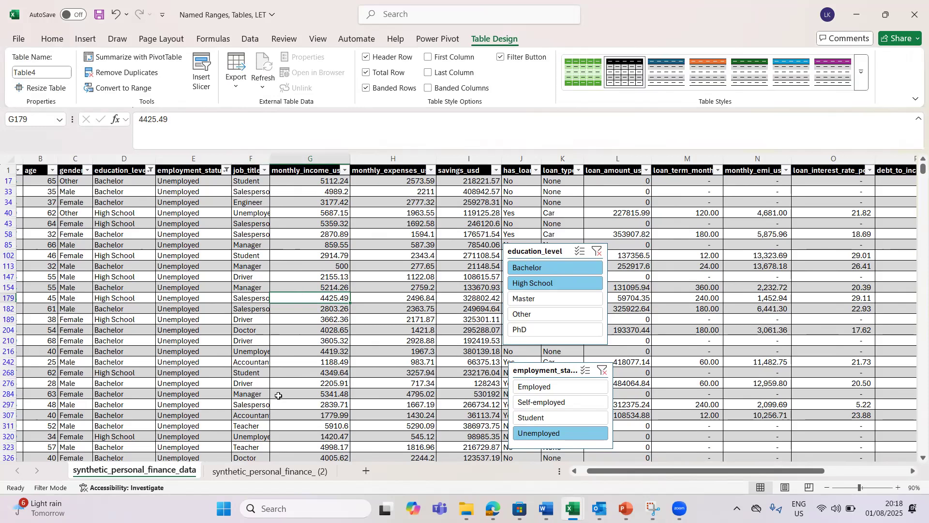
left_click(270, 473)
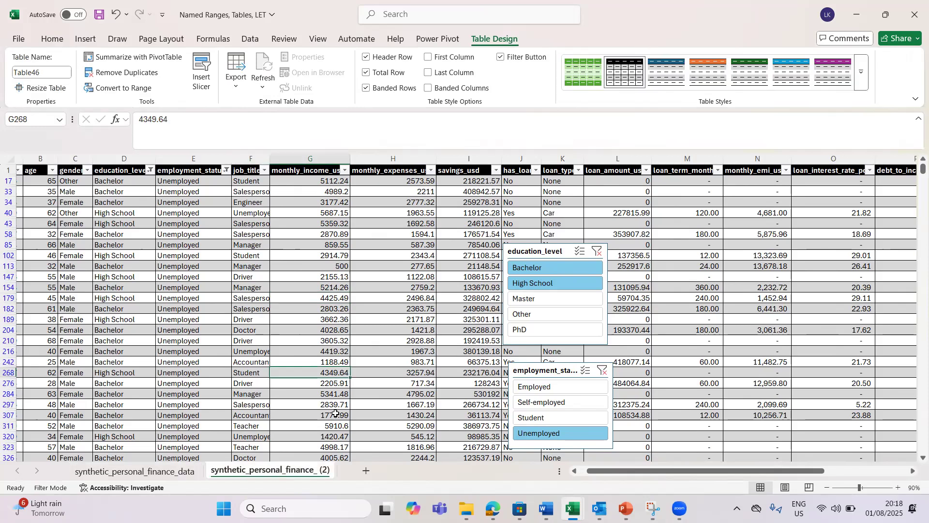
left_click(189, 476)
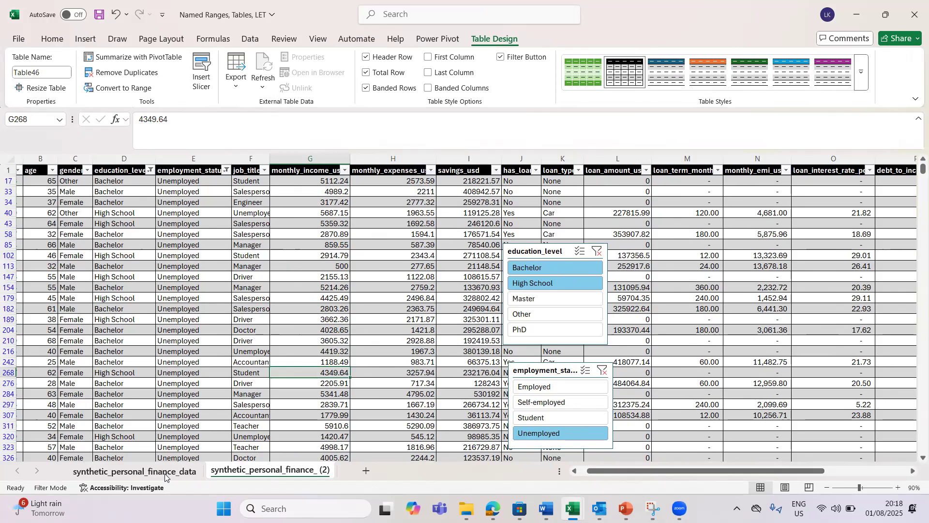
left_click(293, 472)
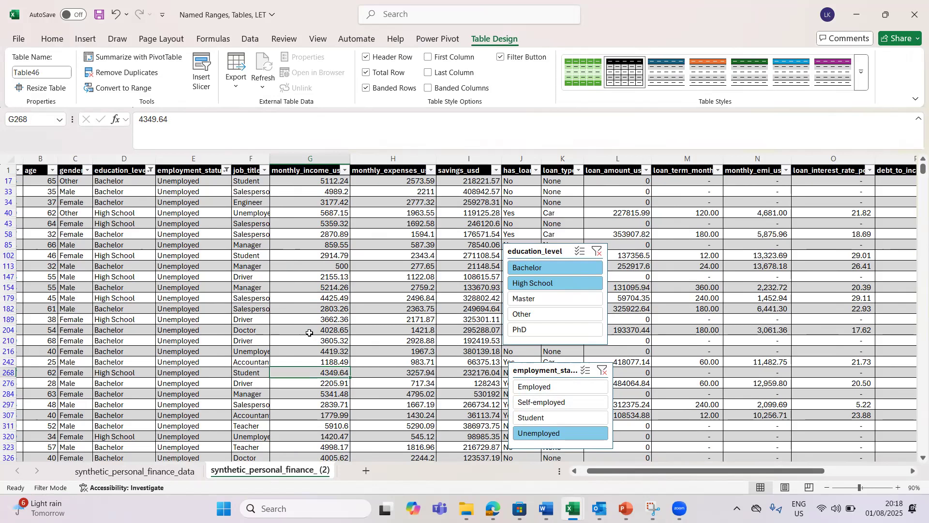
left_click(561, 252)
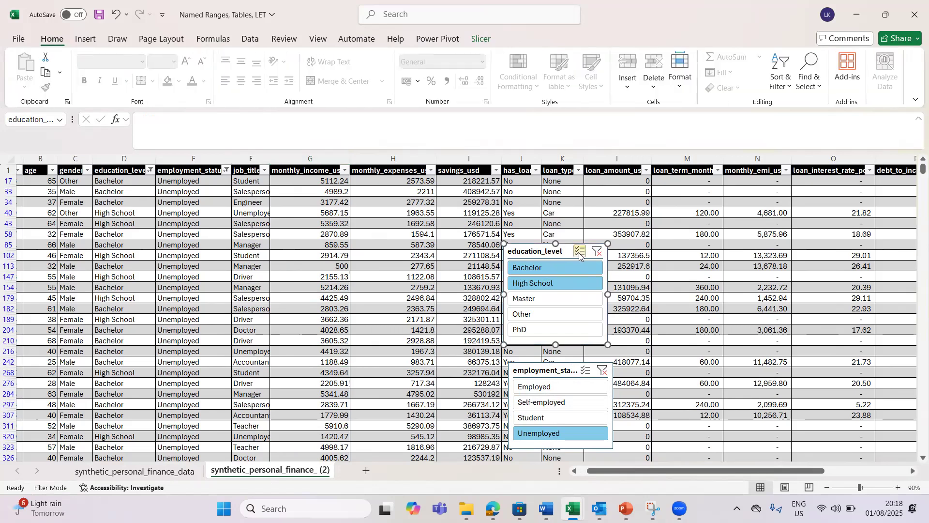
Step: Delete the education_level slicer and cut the employment_status slicer from the copied sheet
right_click(583, 269)
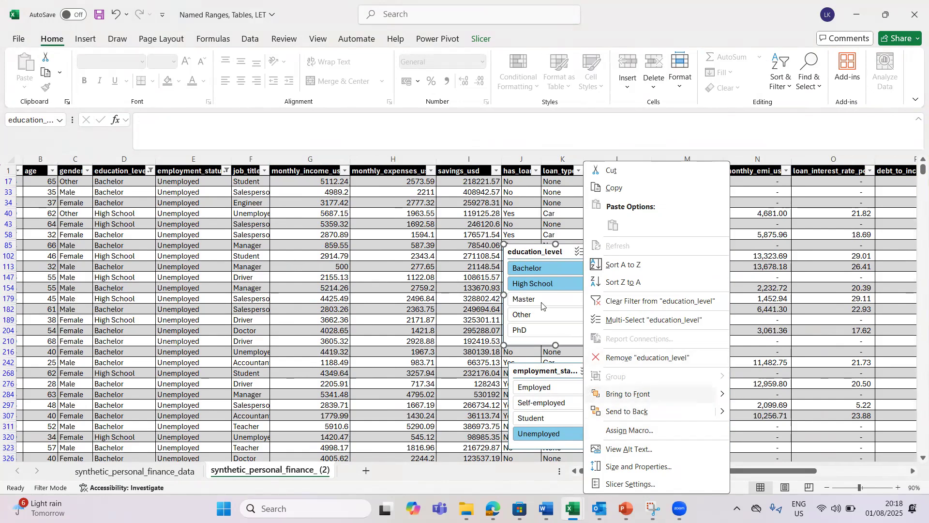
left_click(544, 346)
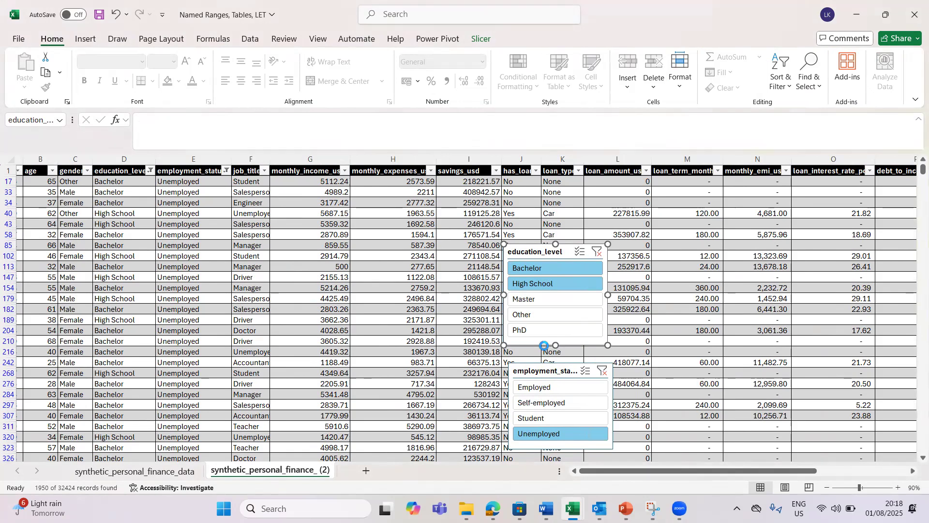
key("Delete")
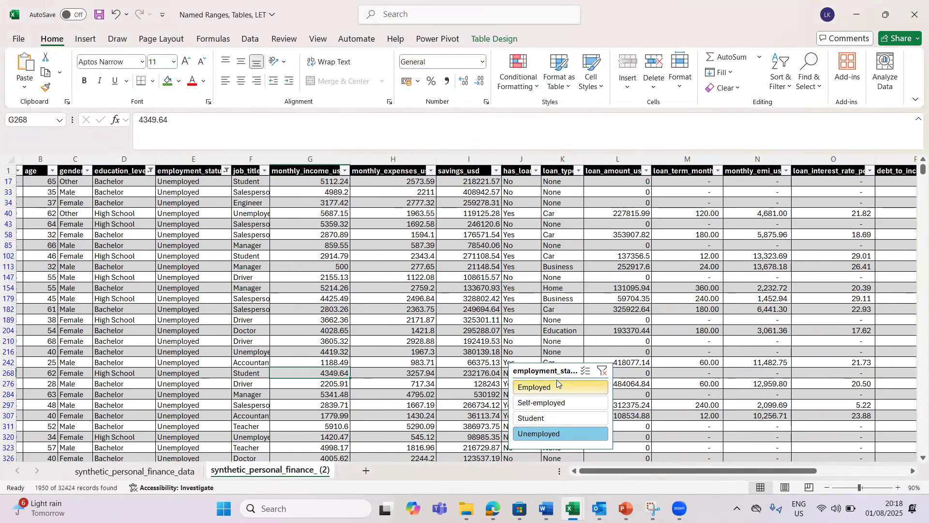
left_click(560, 371)
right_click(562, 369)
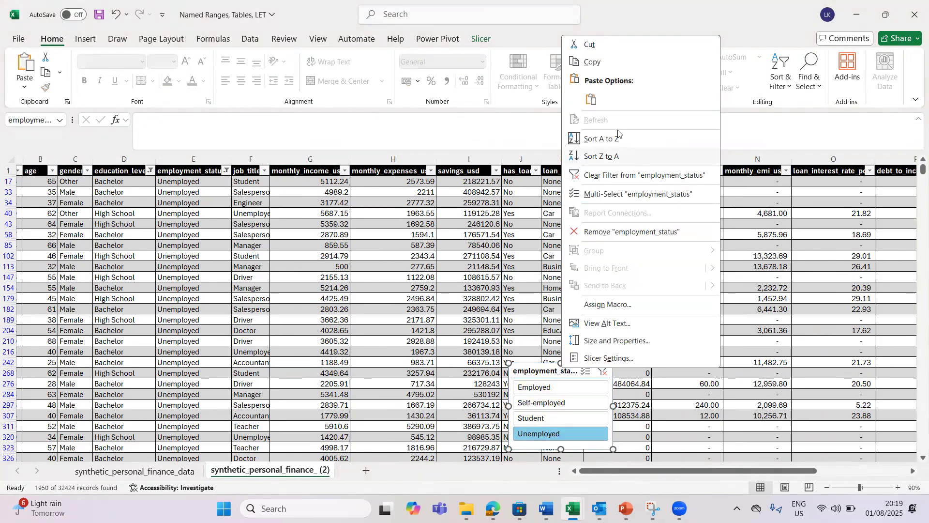
left_click(589, 45)
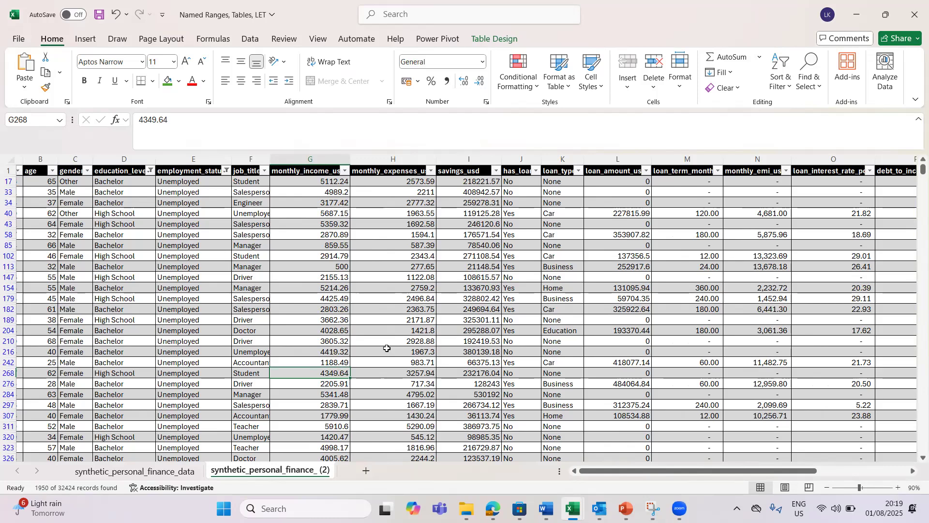
Step: Convert the copied sheet's table to a normal range with Convert to Range
left_click(344, 264)
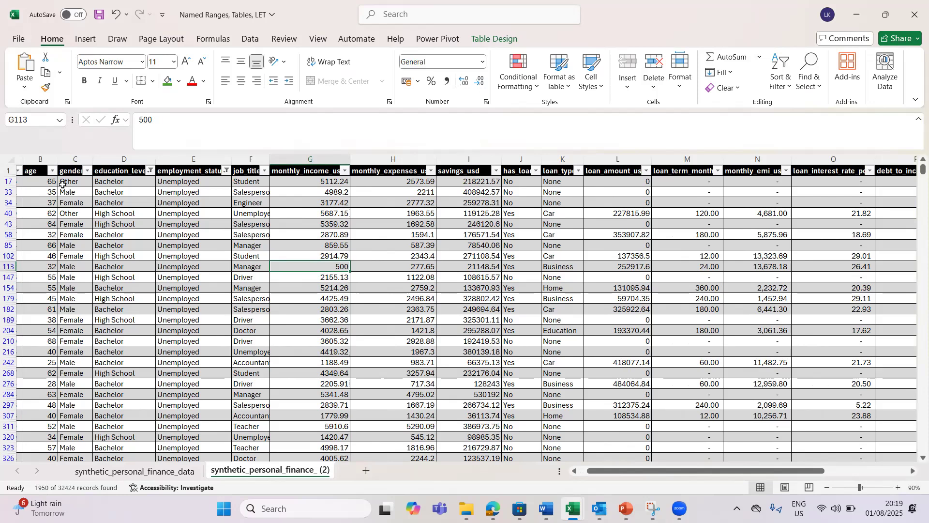
left_click(399, 245)
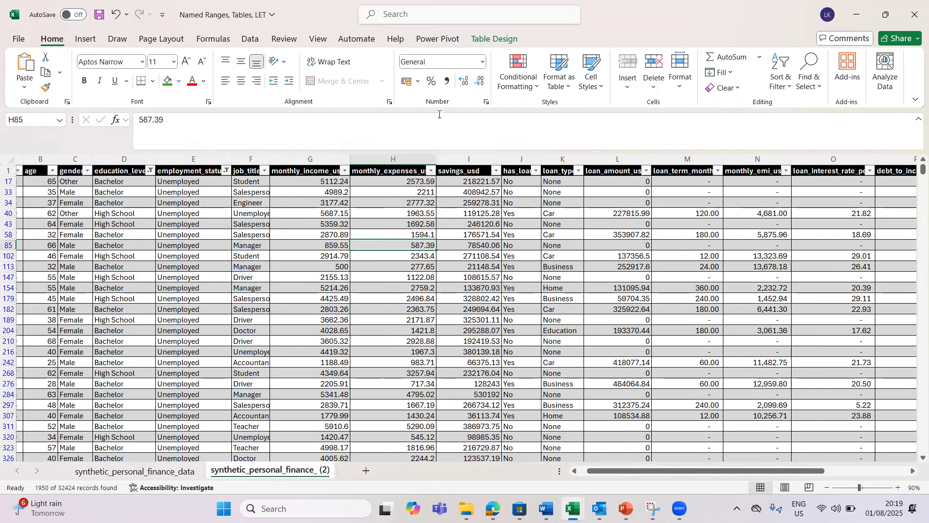
left_click(486, 39)
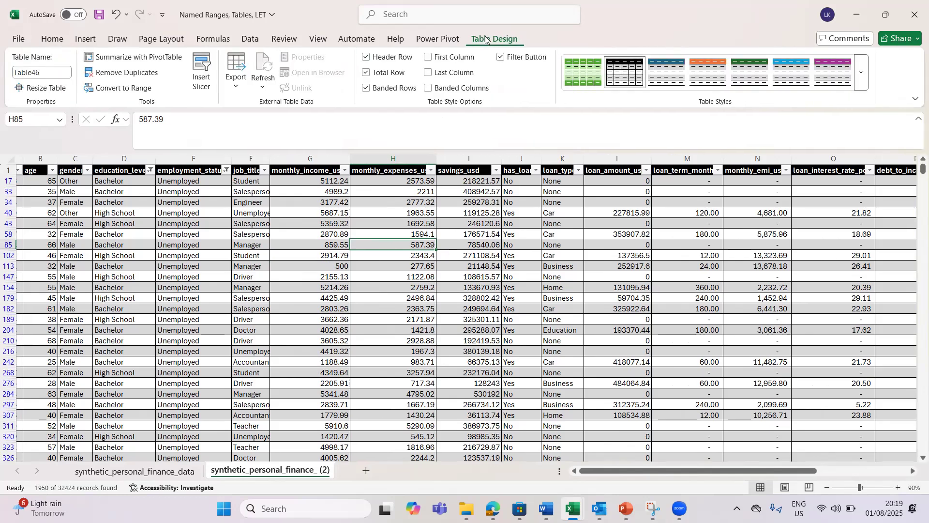
left_click_drag(388, 277, 38, 171)
left_click(52, 39)
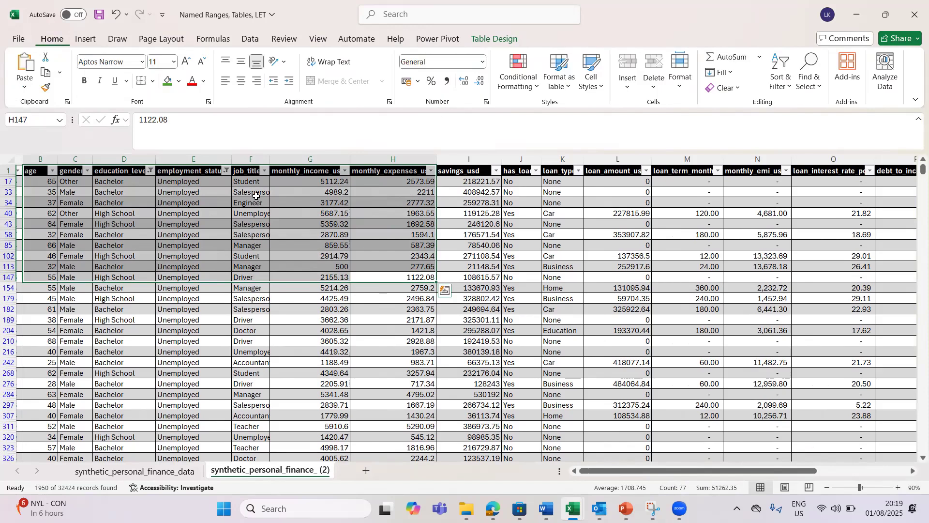
left_click(470, 286)
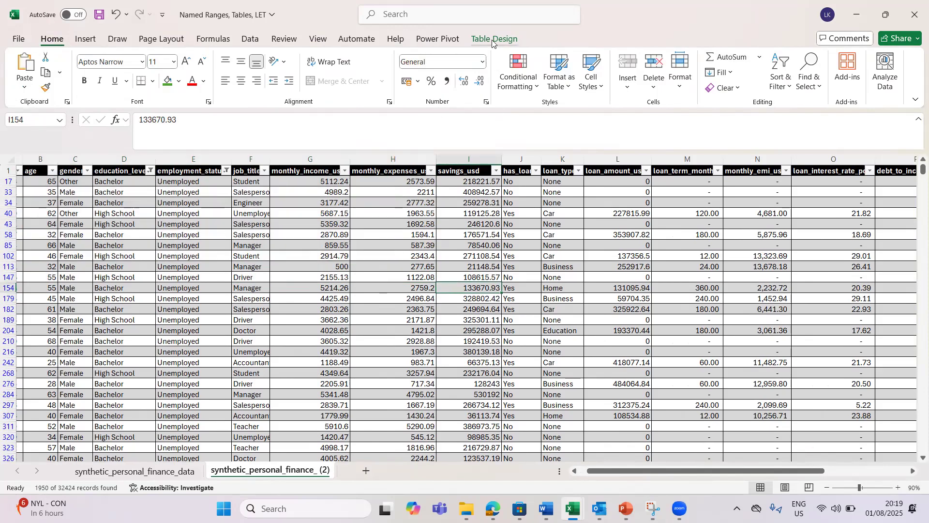
left_click(493, 43)
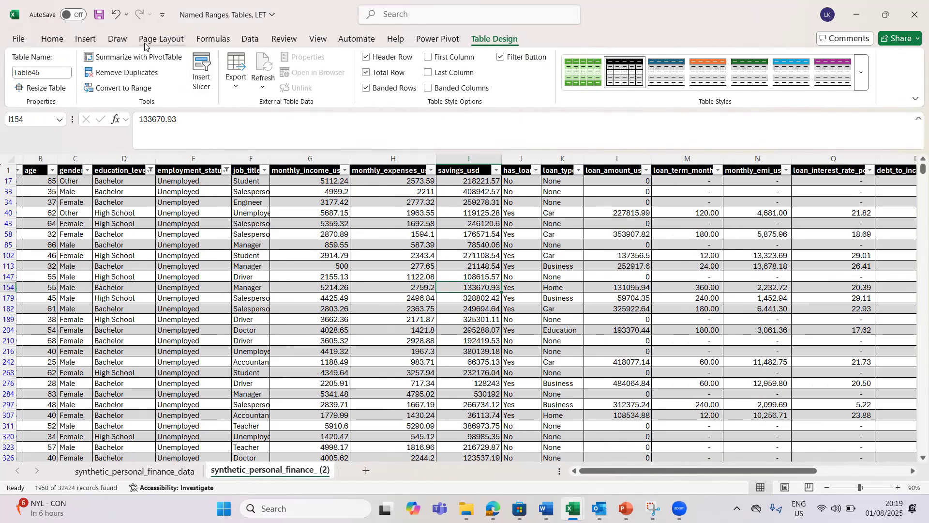
left_click(110, 88)
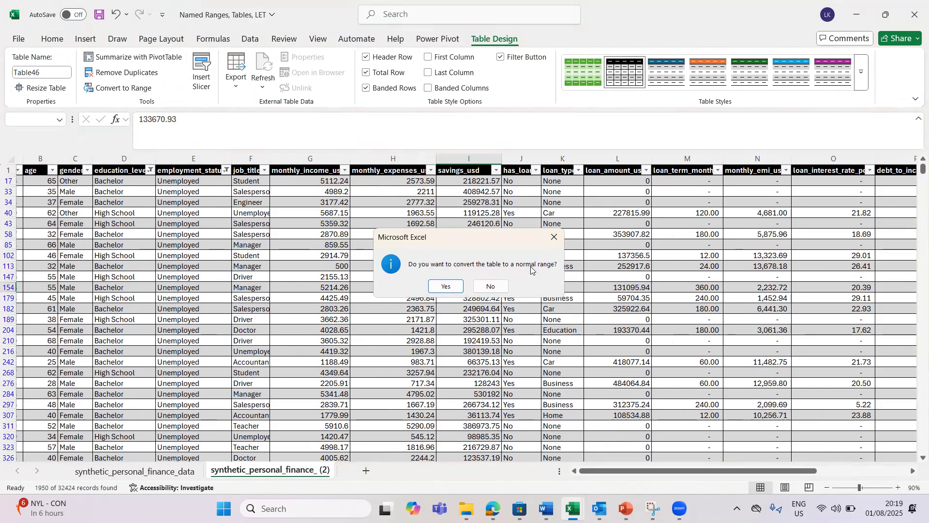
left_click(443, 287)
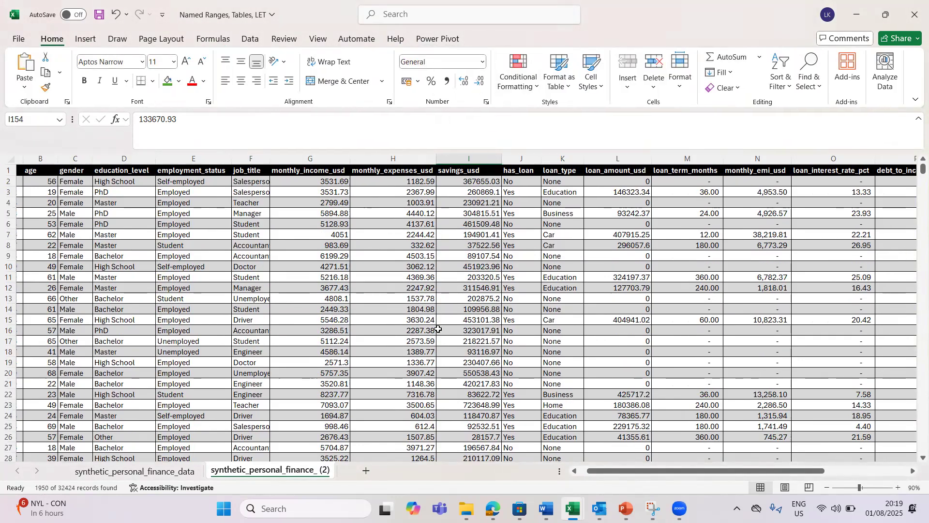
Step: Select the employment_status header cell, then return to the synthetic_personal_finance_data sheet
left_click(196, 215)
key("Up")
key("Up")
key("Up")
key("Up")
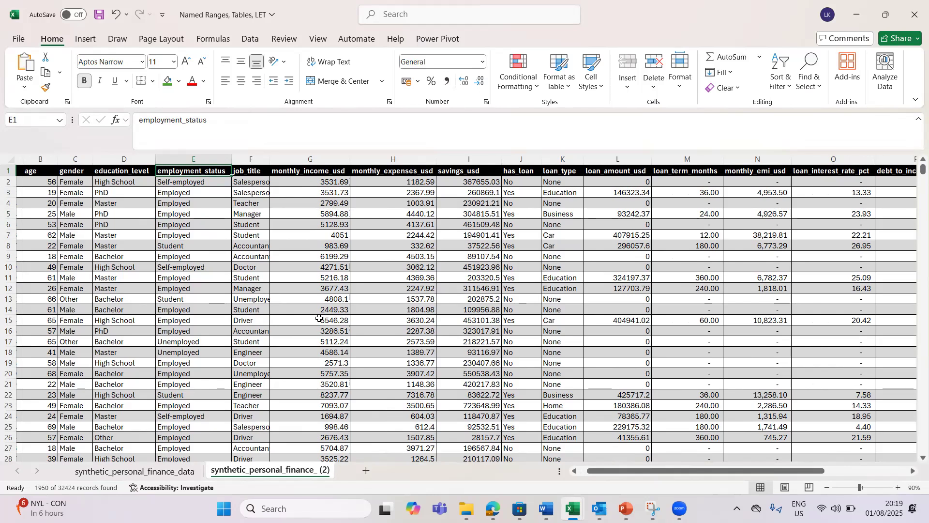
left_click(156, 471)
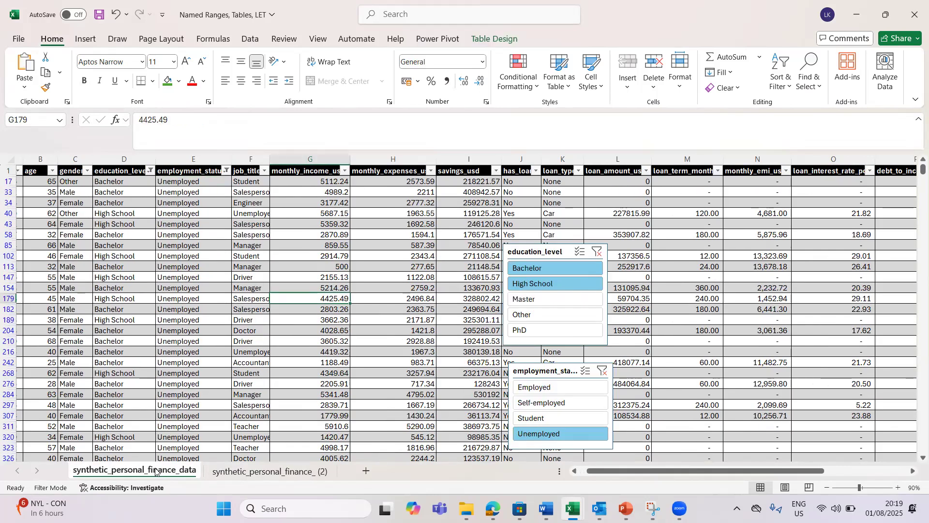
left_click(140, 224)
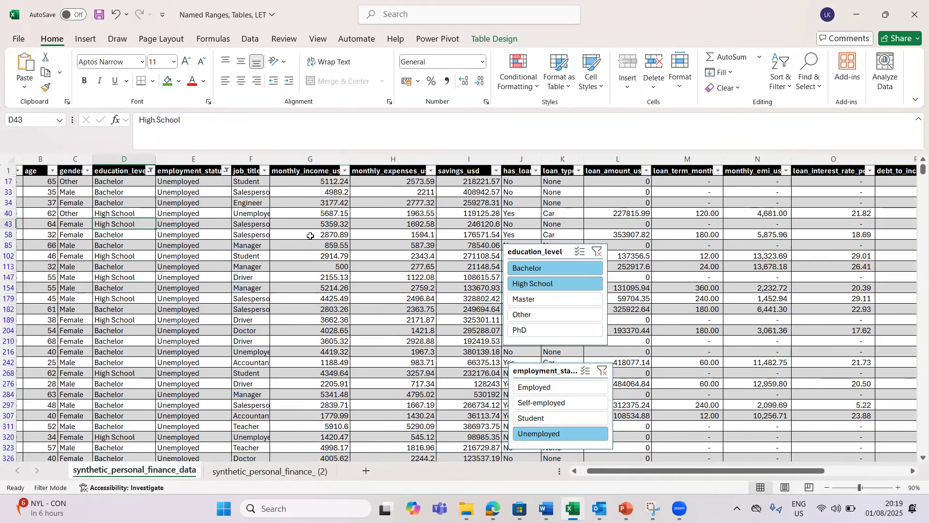
left_click_drag(520, 252, 564, 124)
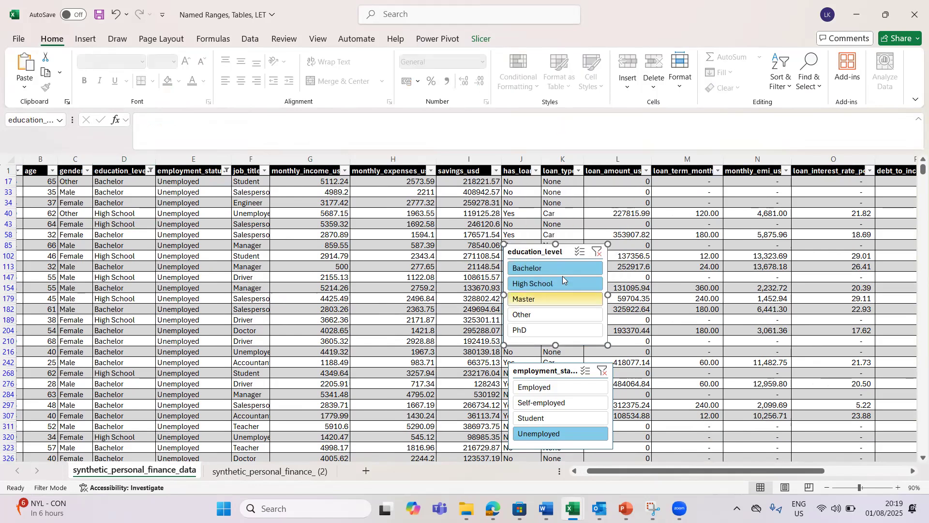
left_click_drag(563, 252, 779, 174)
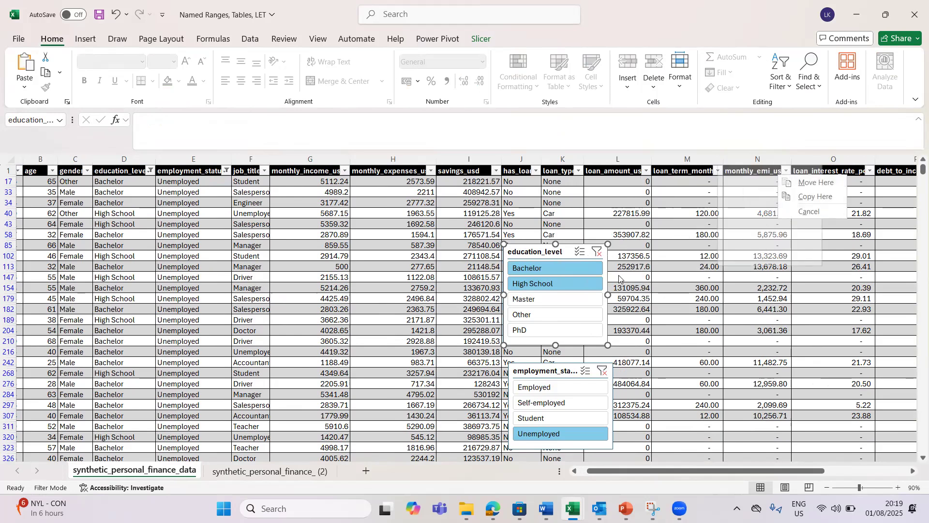
left_click(802, 214)
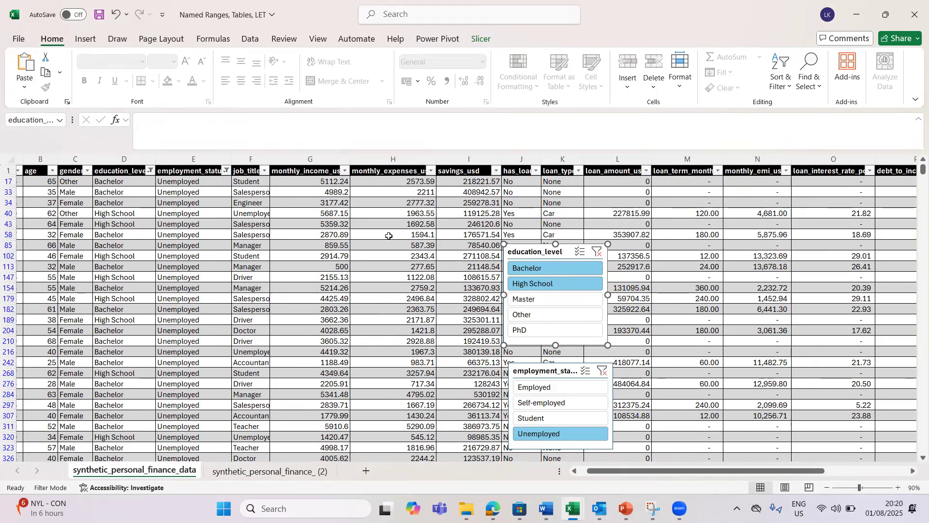
left_click(195, 254)
left_click(176, 298)
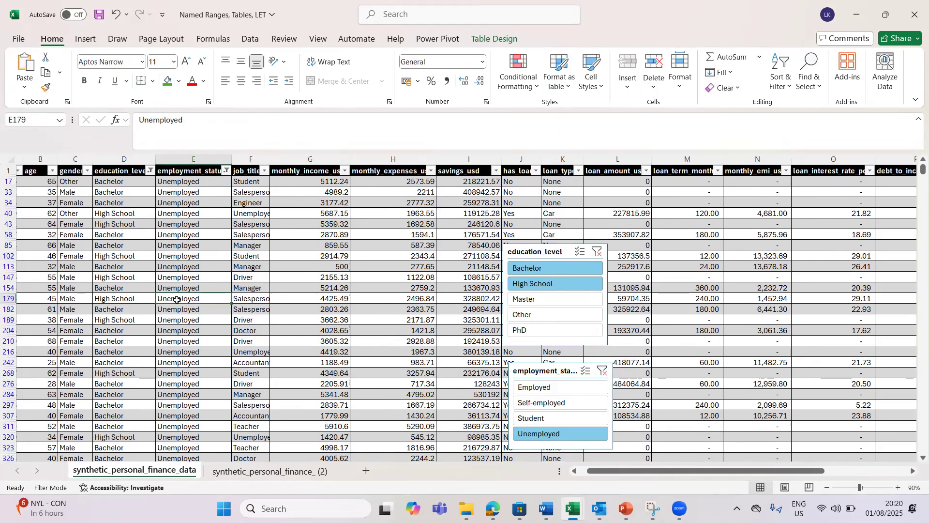
left_click(180, 278)
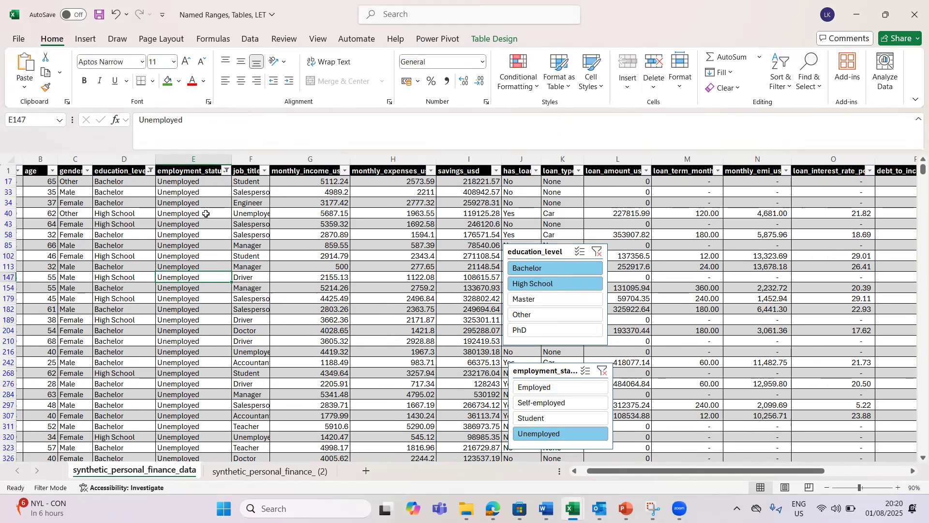
Step: Rename Table4 to the person's full name with an underscore in the Table Name box
left_click(486, 39)
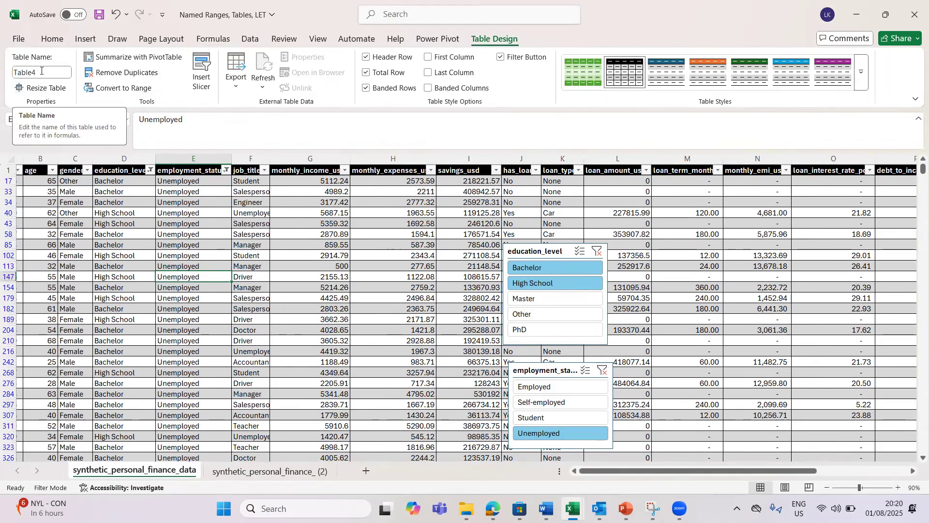
left_click(41, 71)
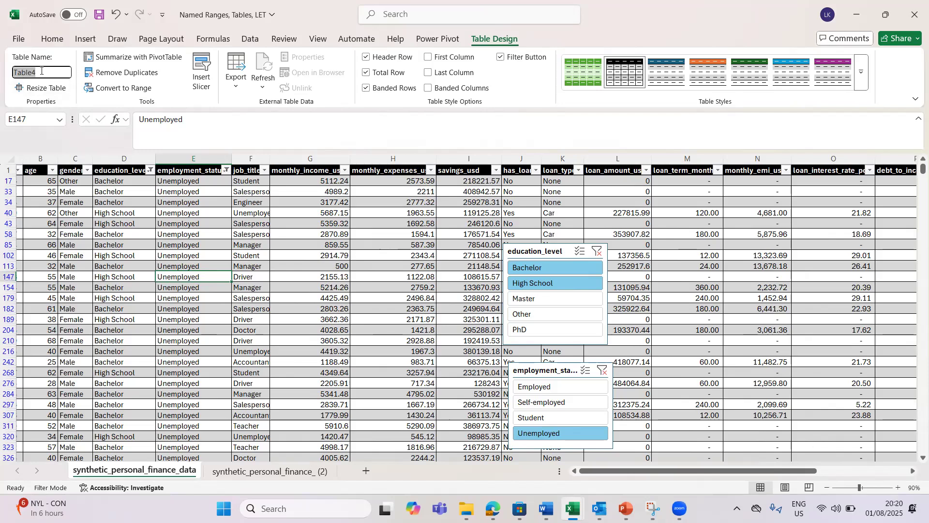
key("Return")
Step: Select cells in the renamed table, including D113 and F102
left_click(204, 285)
left_click(133, 265)
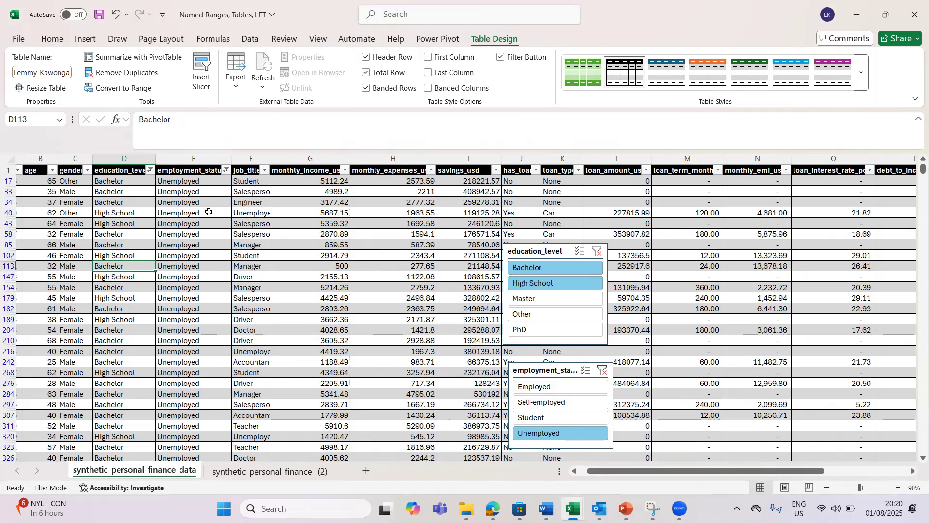
left_click(257, 254)
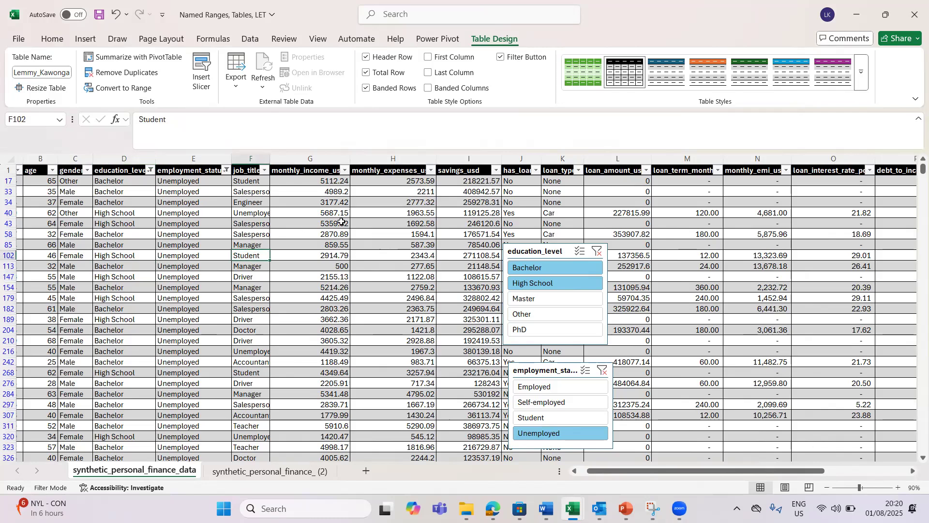